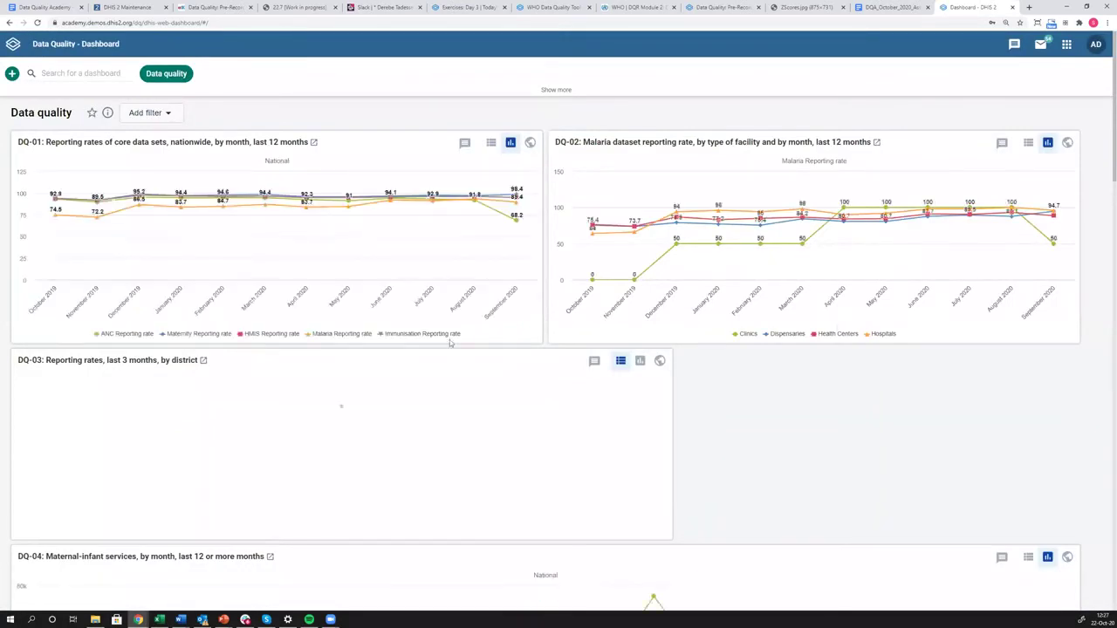
# Scroll to the DQ-04 chart and read the ANC 1 visits spikes: 61,741 (May 2019), 74,683 (January 2020).
pyautogui.scroll(-5, 441, 336)
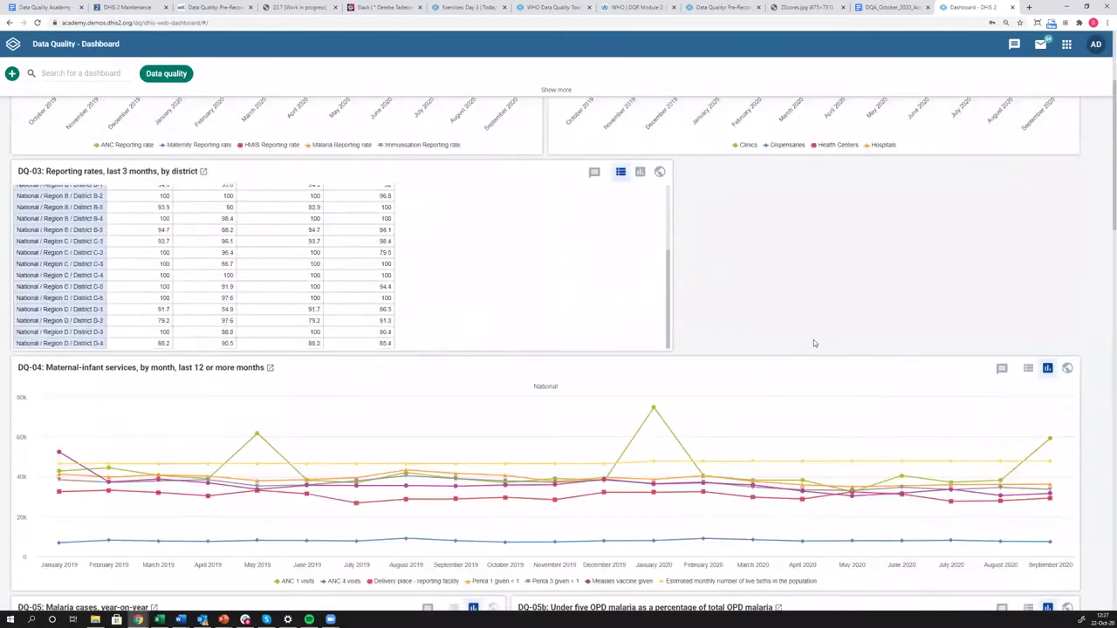
pyautogui.scroll(-3, 806, 336)
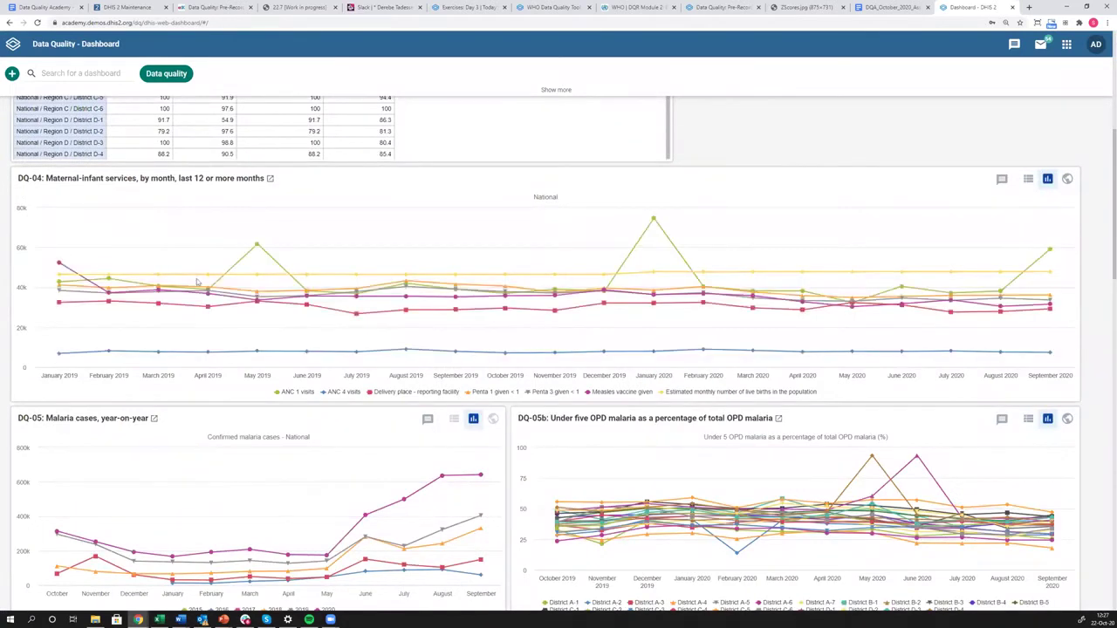
pyautogui.moveTo(419, 281)
pyautogui.moveTo(259, 255)
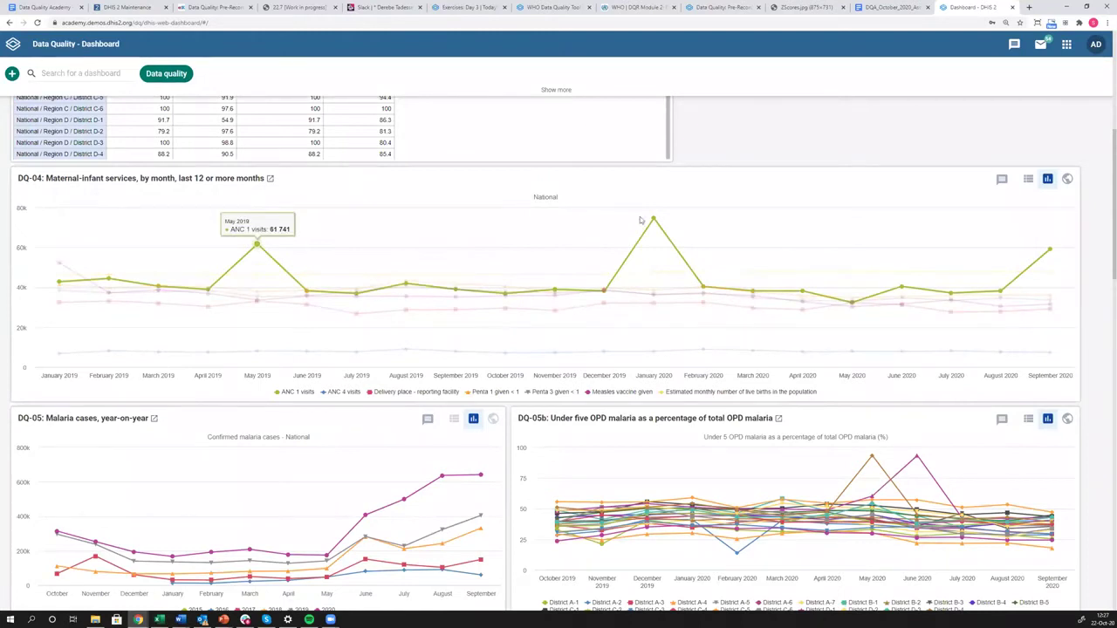
pyautogui.moveTo(652, 220)
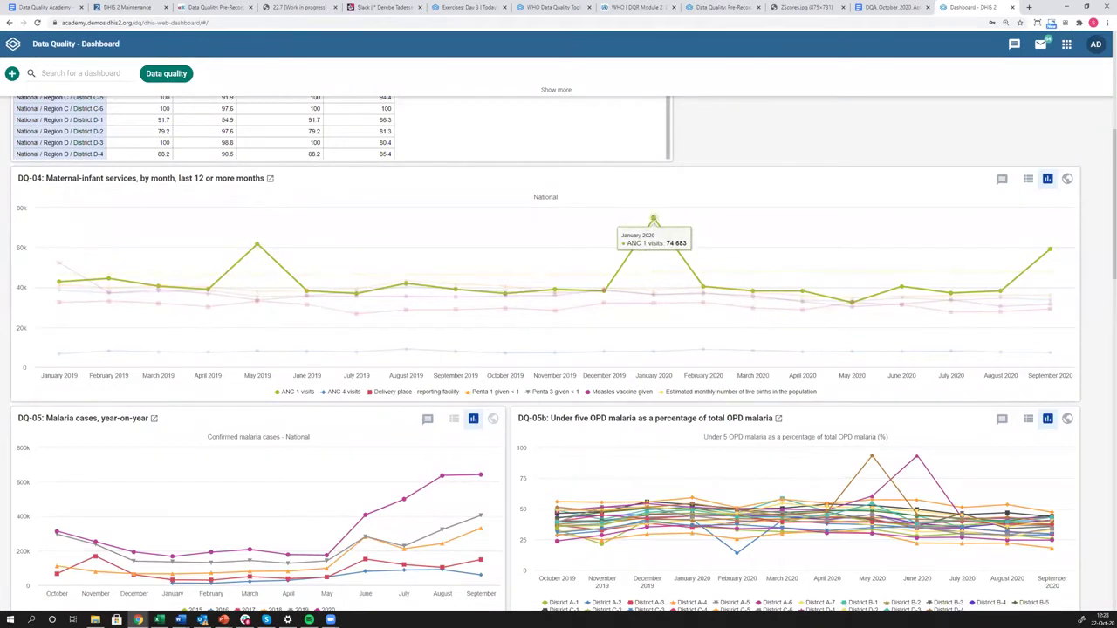
pyautogui.moveTo(59, 352)
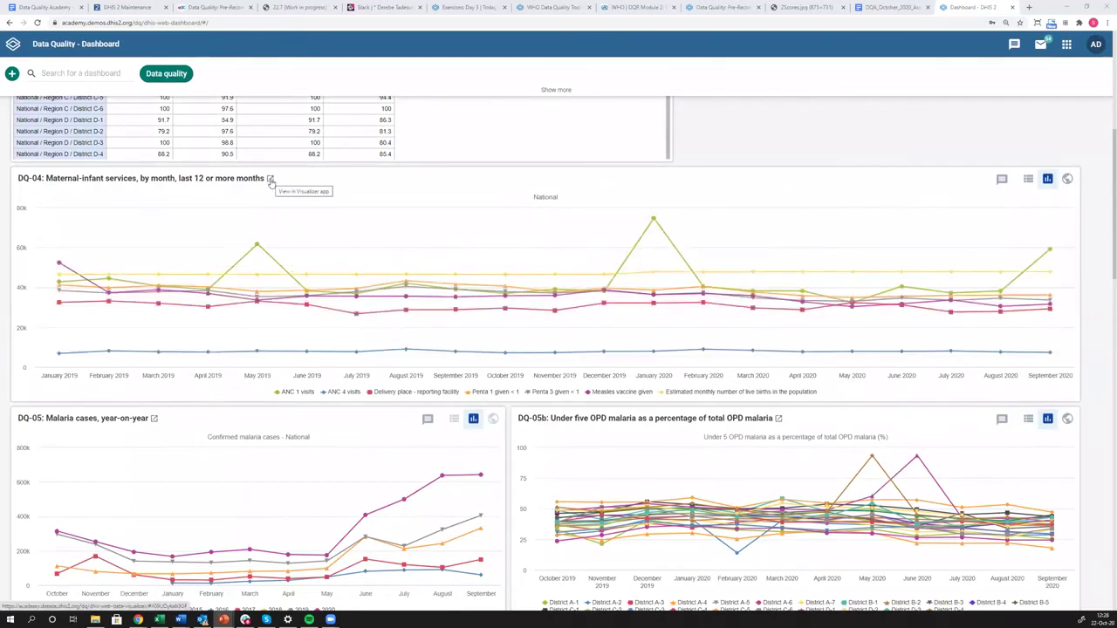
# Load the DQ-04 chart in Data Visualizer and show its Period selection.
pyautogui.click(271, 179)
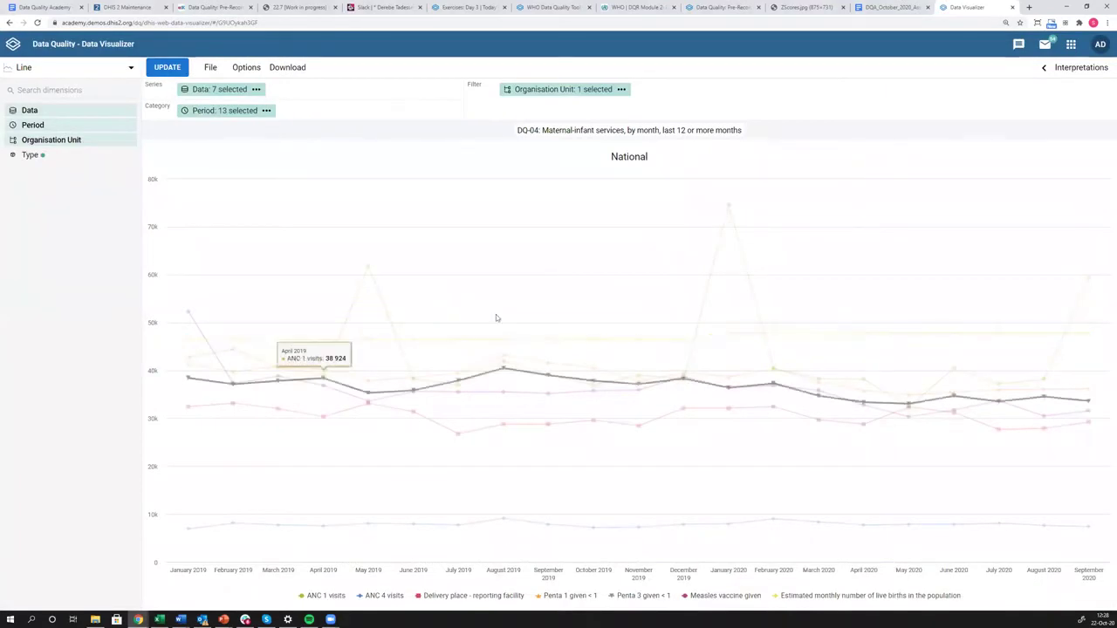
pyautogui.moveTo(728, 208)
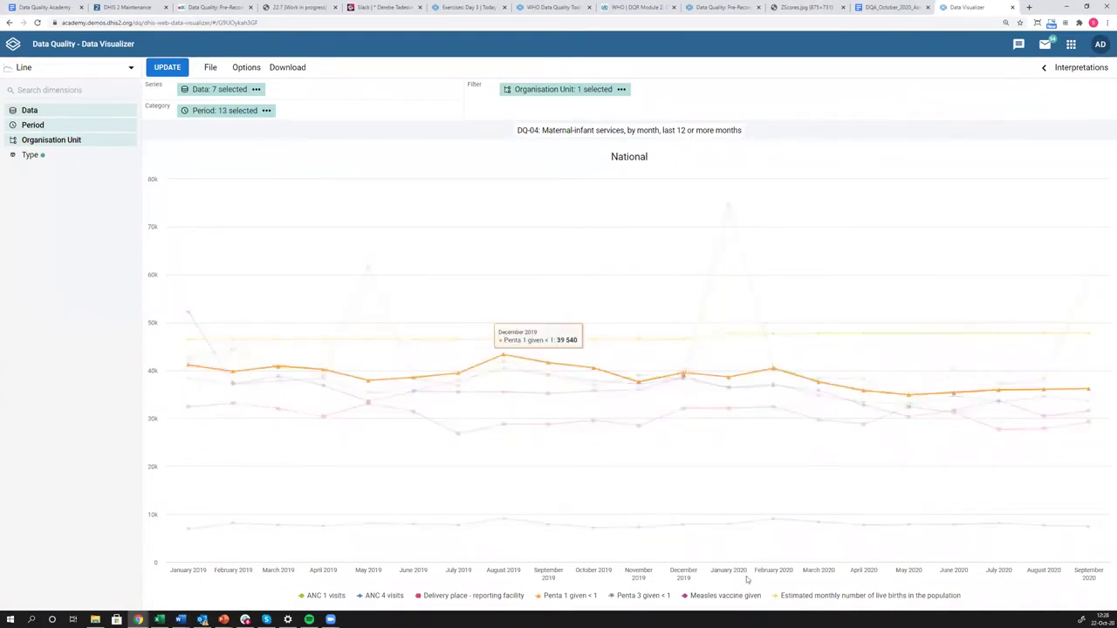
pyautogui.click(202, 117)
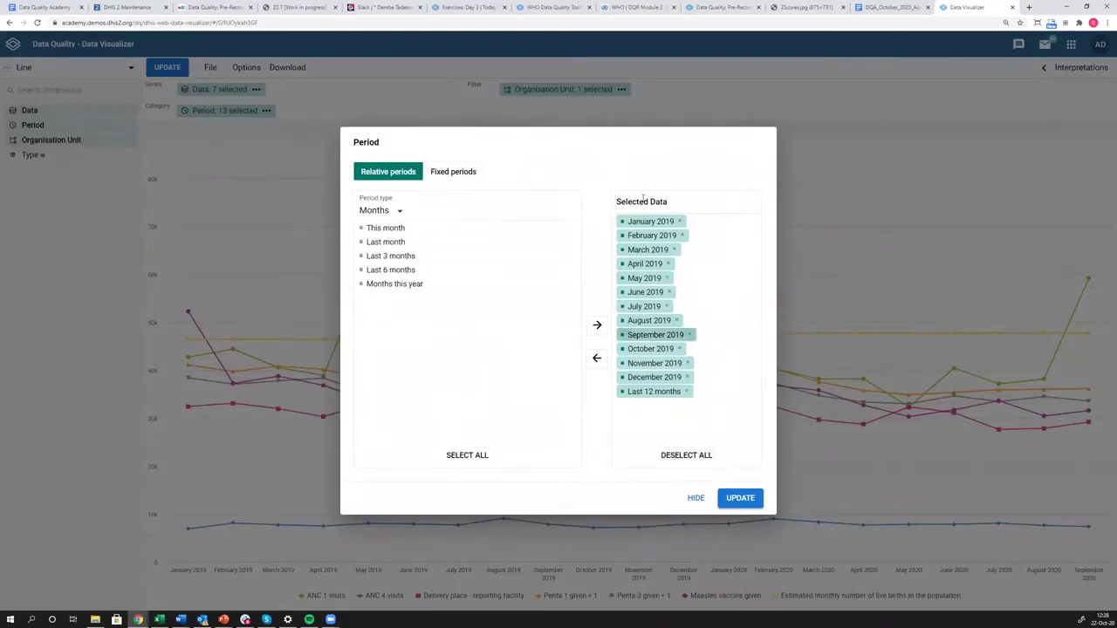
# Replace all chosen periods with the single fixed period January 2020 and update the chart.
pyautogui.click(686, 454)
pyautogui.click(445, 175)
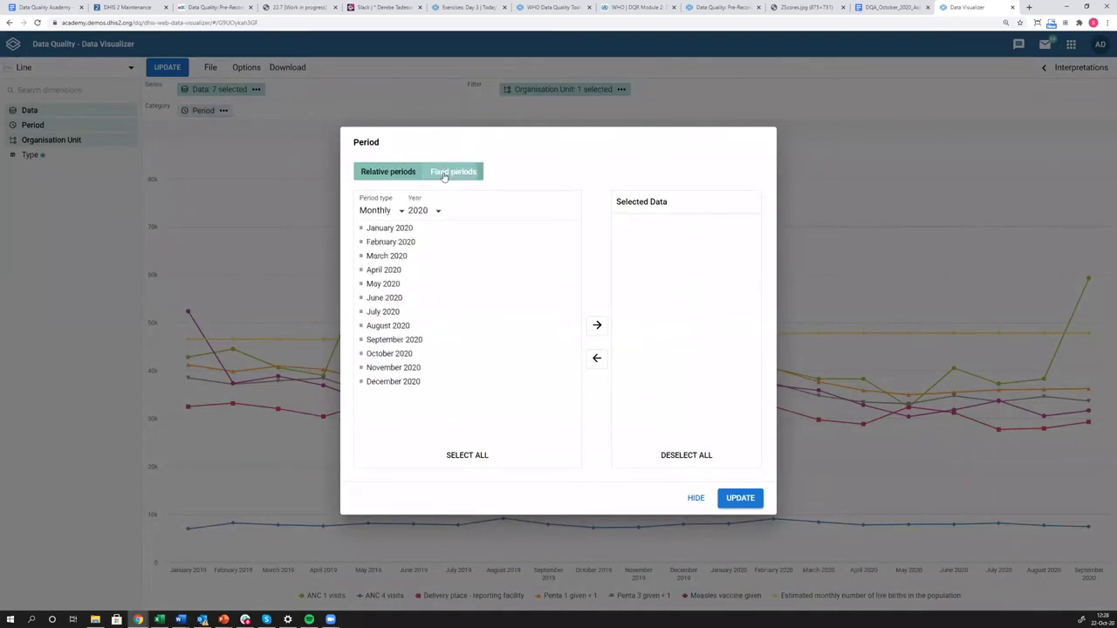
pyautogui.doubleClick(387, 228)
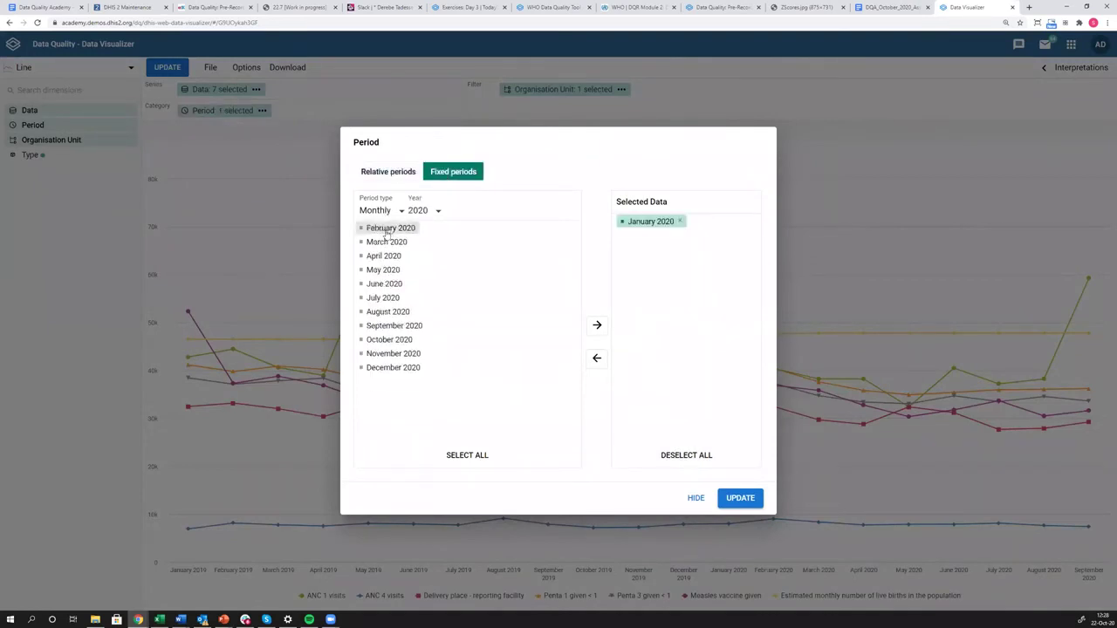
pyautogui.click(741, 502)
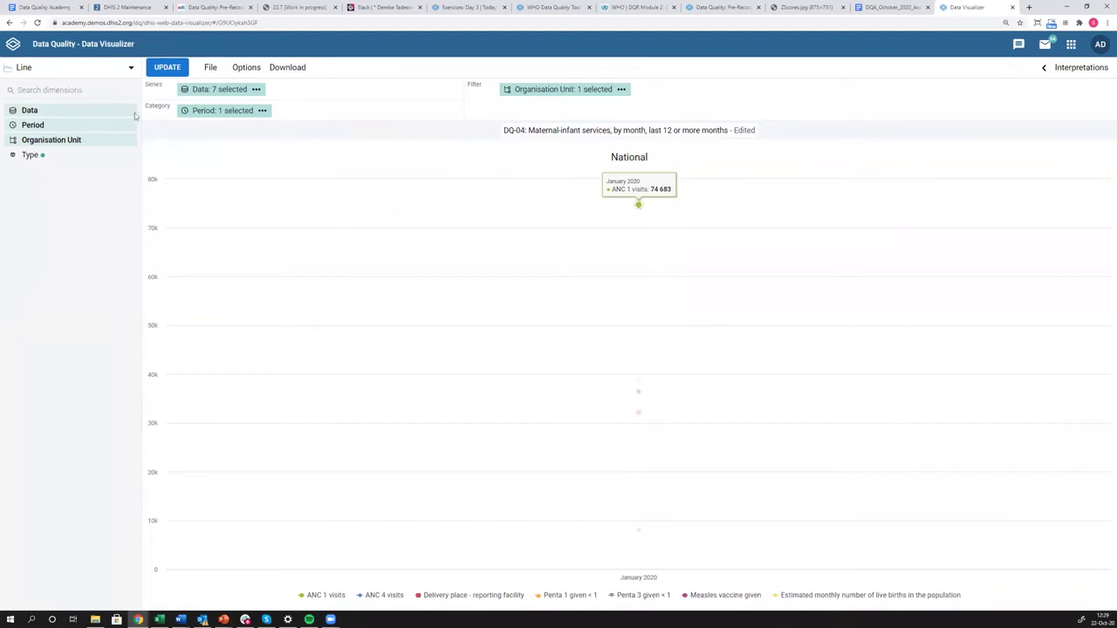
# Redraw the chart as a Column chart with seven January 2020 indicator columns.
pyautogui.click(128, 70)
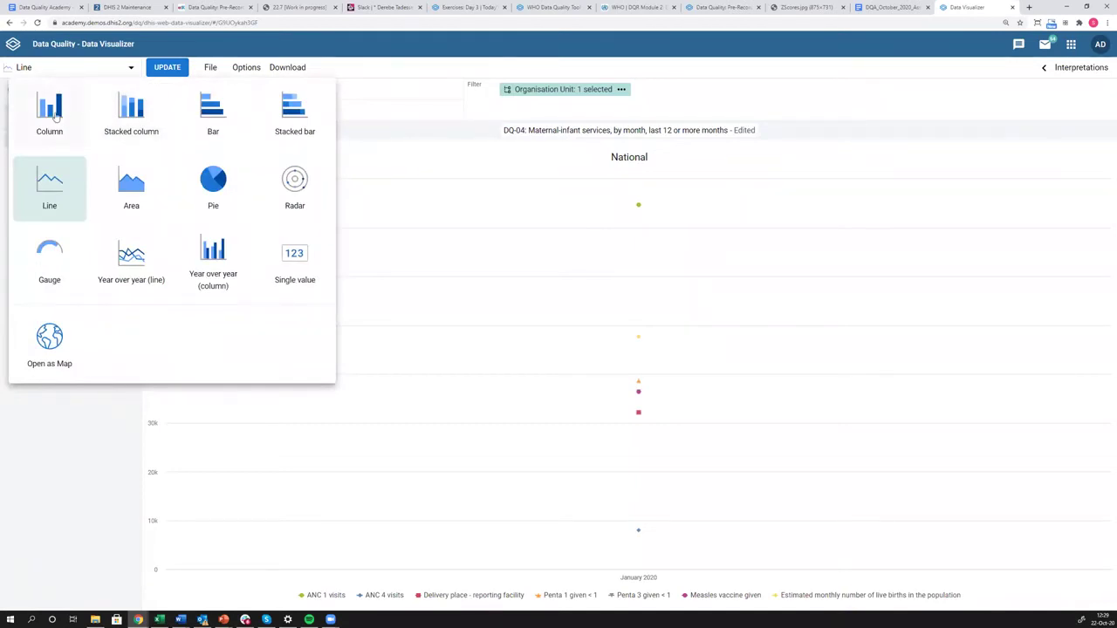
pyautogui.click(52, 112)
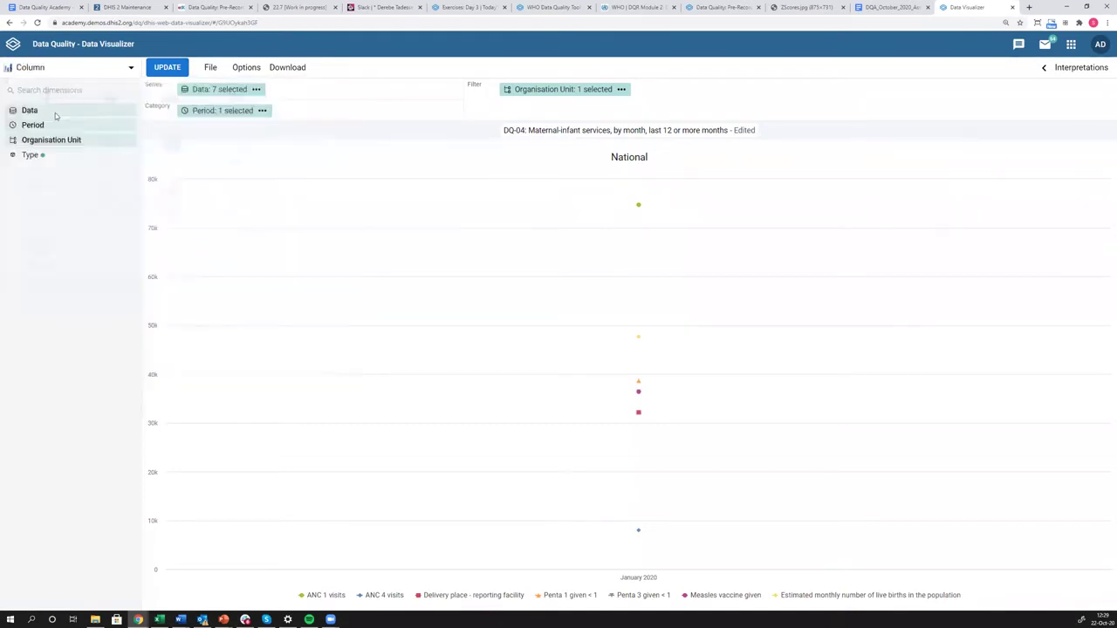
pyautogui.click(171, 68)
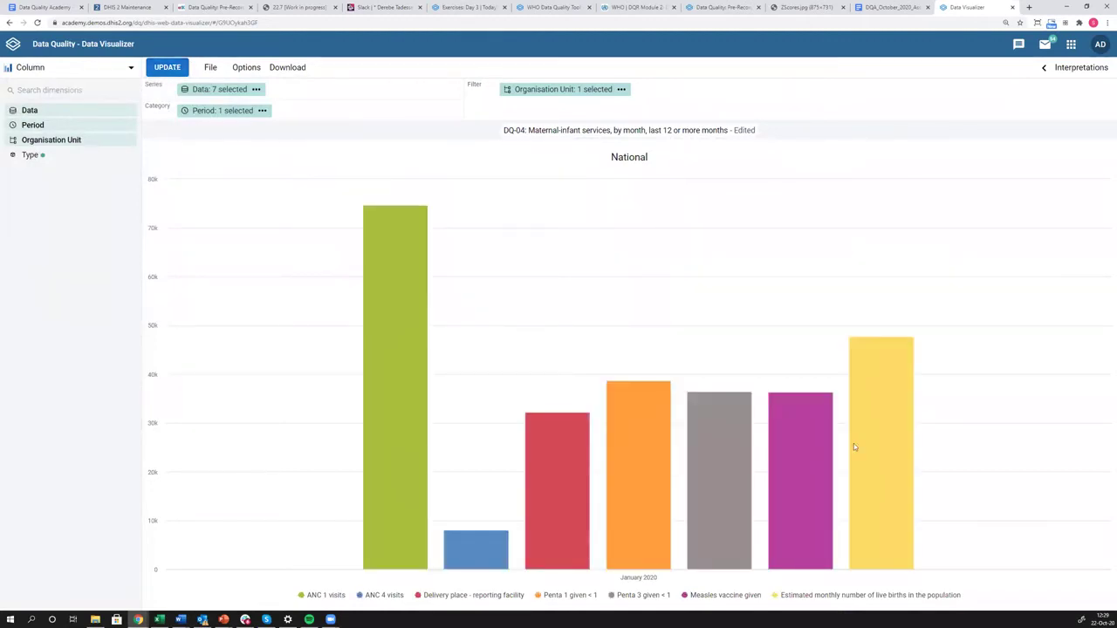
pyautogui.moveTo(693, 455)
pyautogui.moveTo(377, 342)
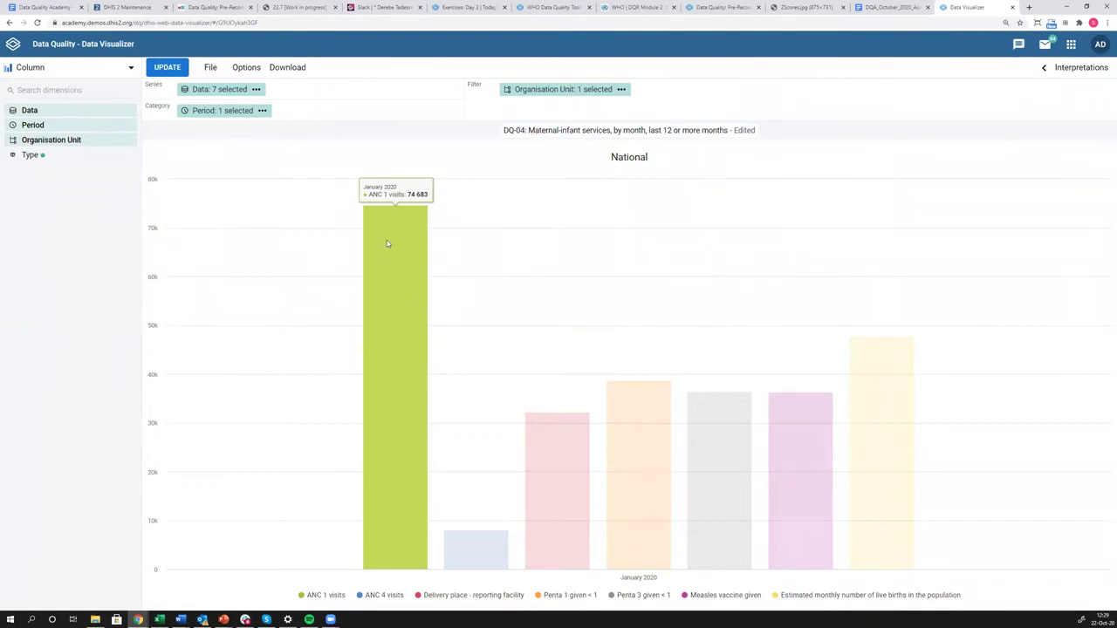
# Remove ANC 4, delivery place, Penta 1, Penta 3, measles and live births items, keeping only ANC 1 visits.
pyautogui.click(213, 93)
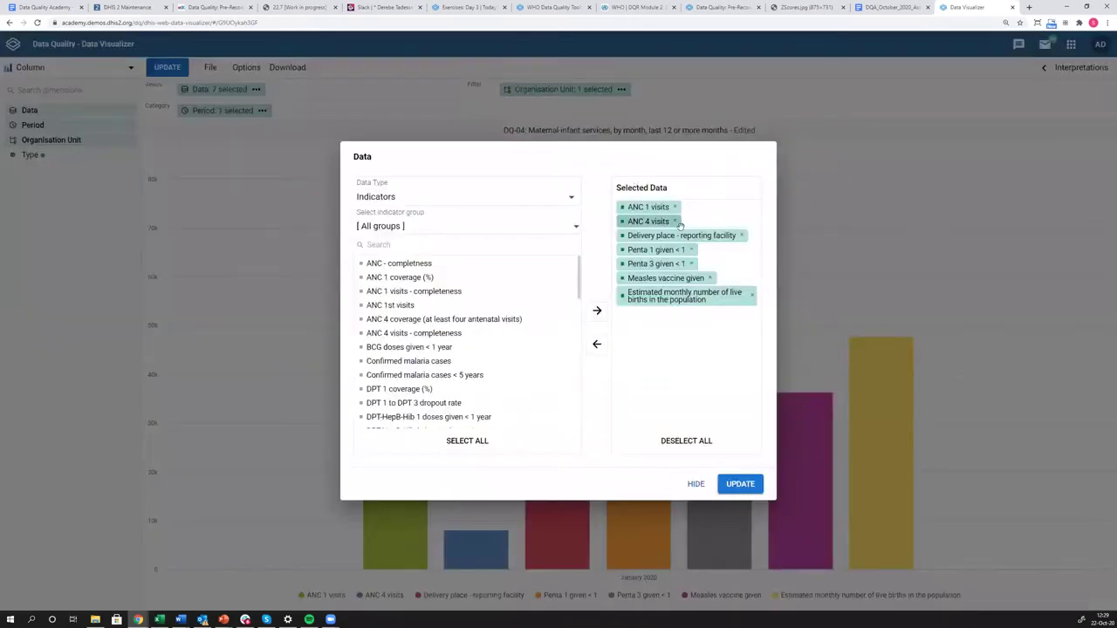
pyautogui.click(674, 221)
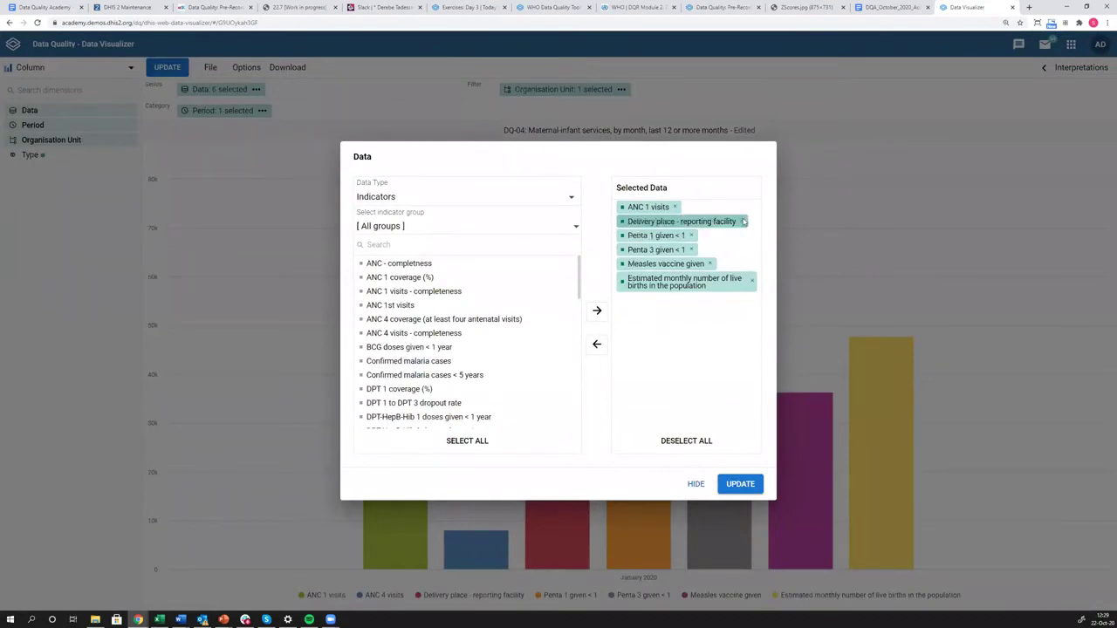
pyautogui.click(741, 221)
pyautogui.click(691, 222)
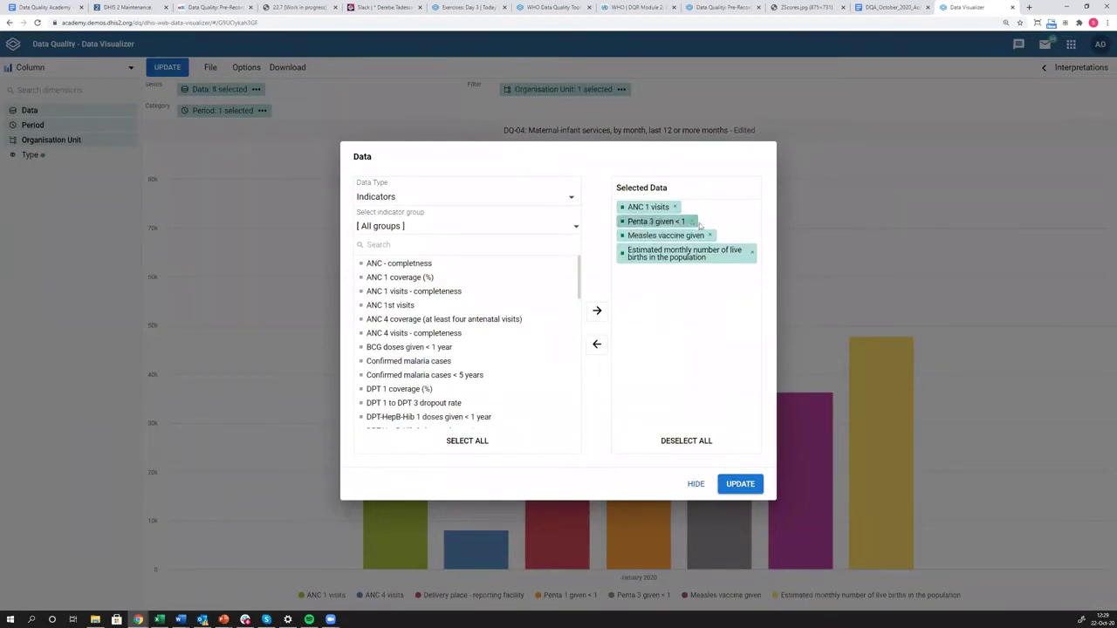
pyautogui.click(691, 222)
pyautogui.click(710, 221)
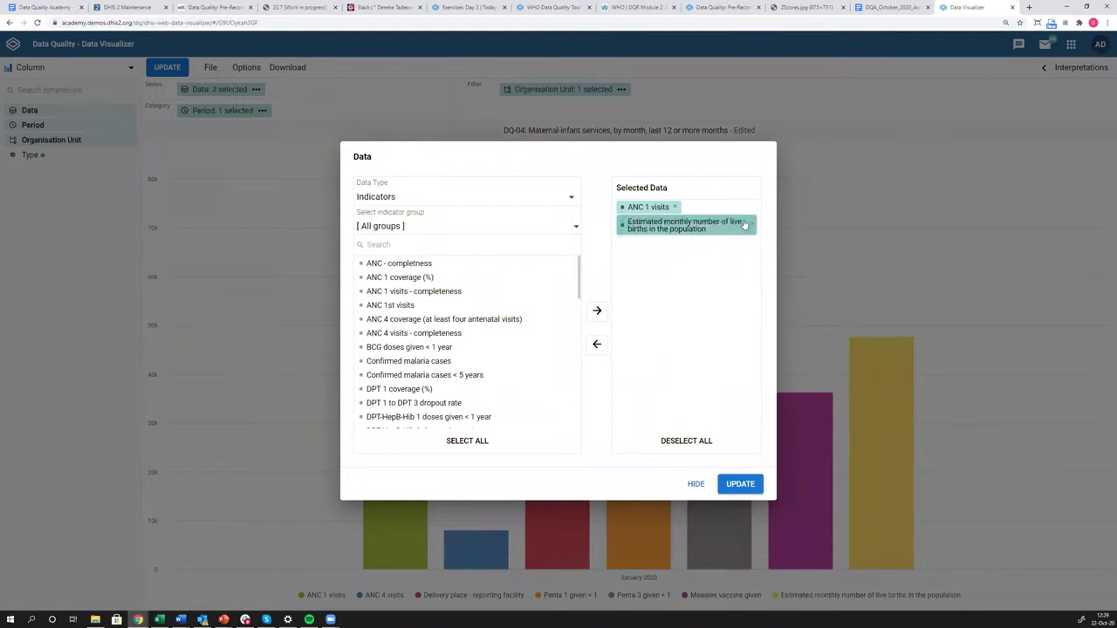
pyautogui.click(752, 225)
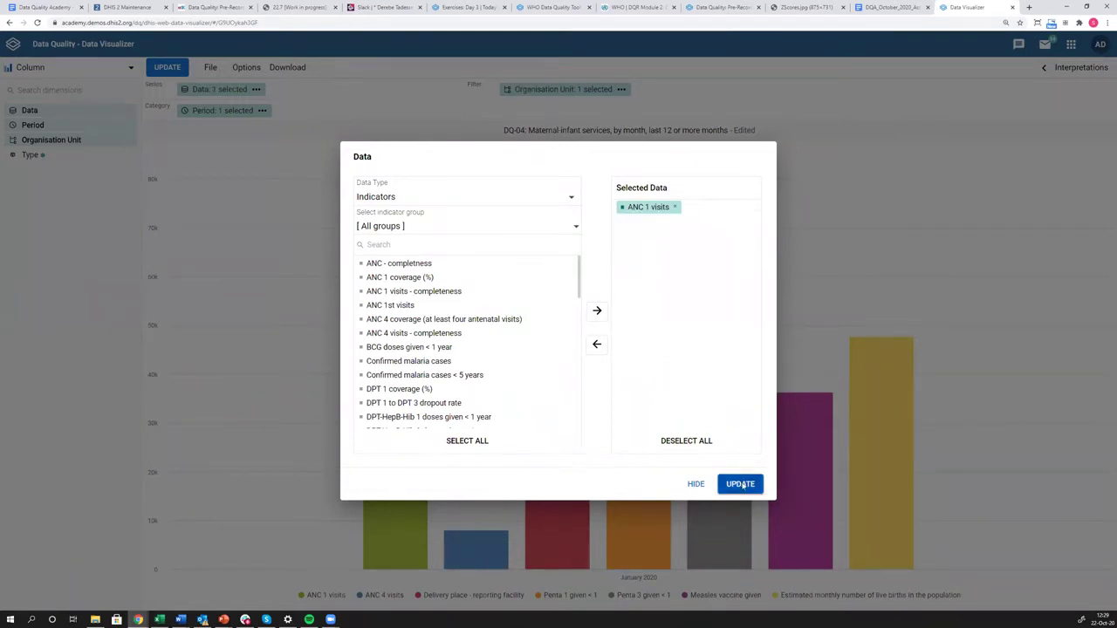
pyautogui.click(741, 484)
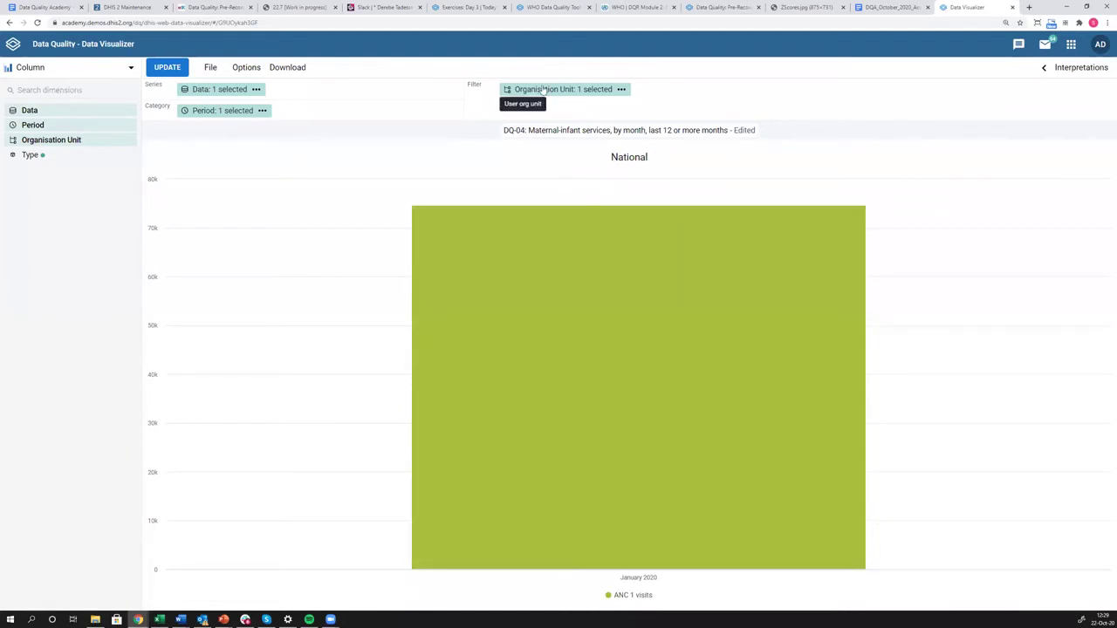
# Replace User organisation unit with National at Facility level and update the chart.
pyautogui.click(543, 91)
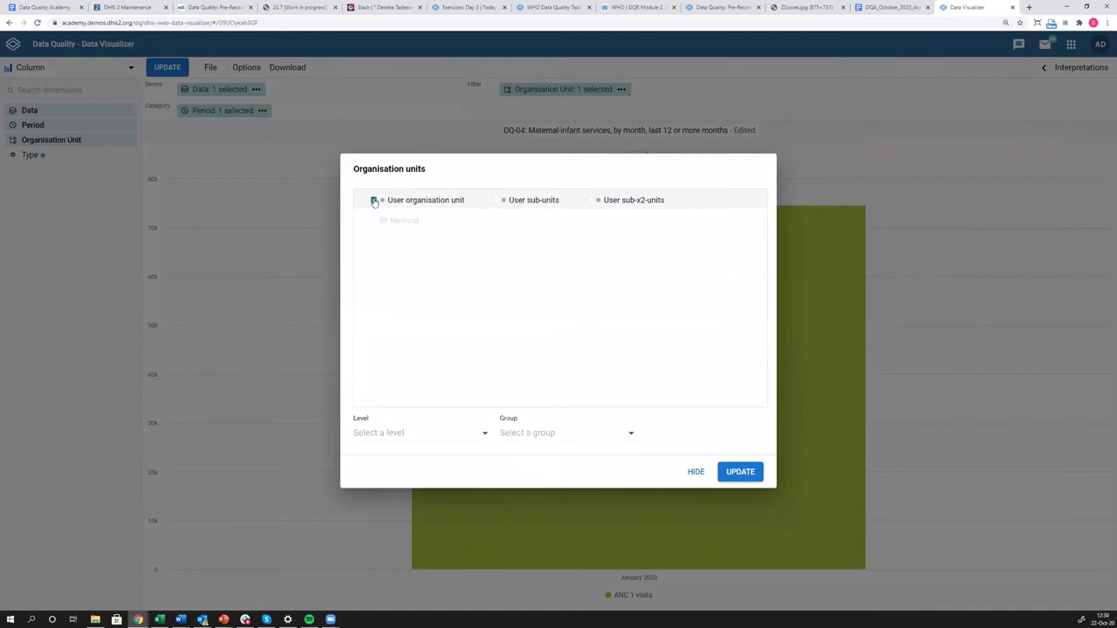
pyautogui.click(374, 200)
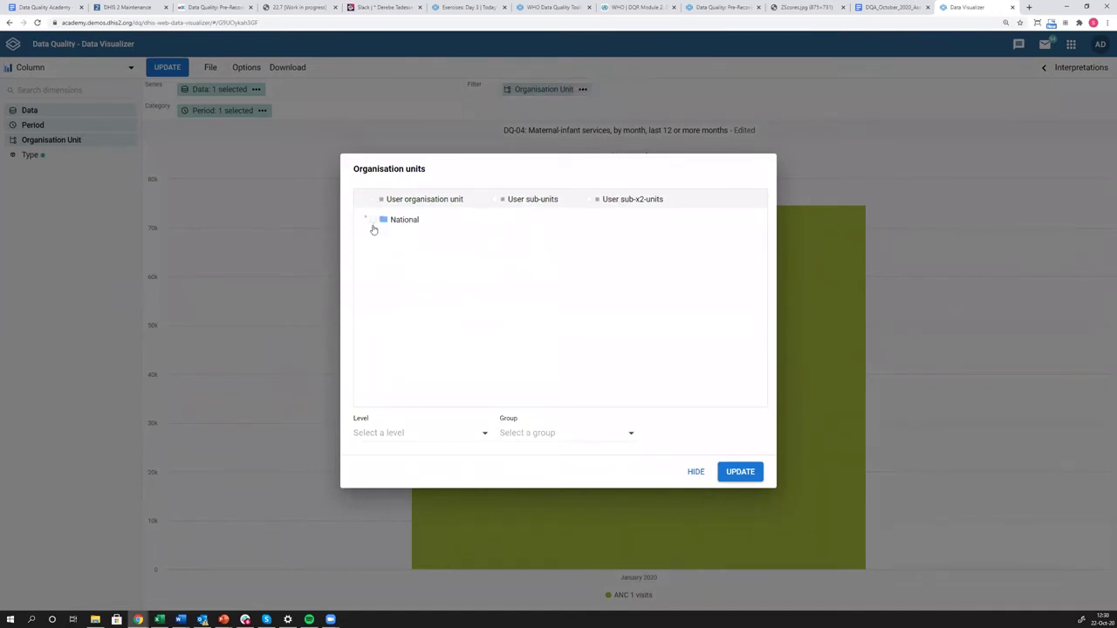
pyautogui.click(374, 221)
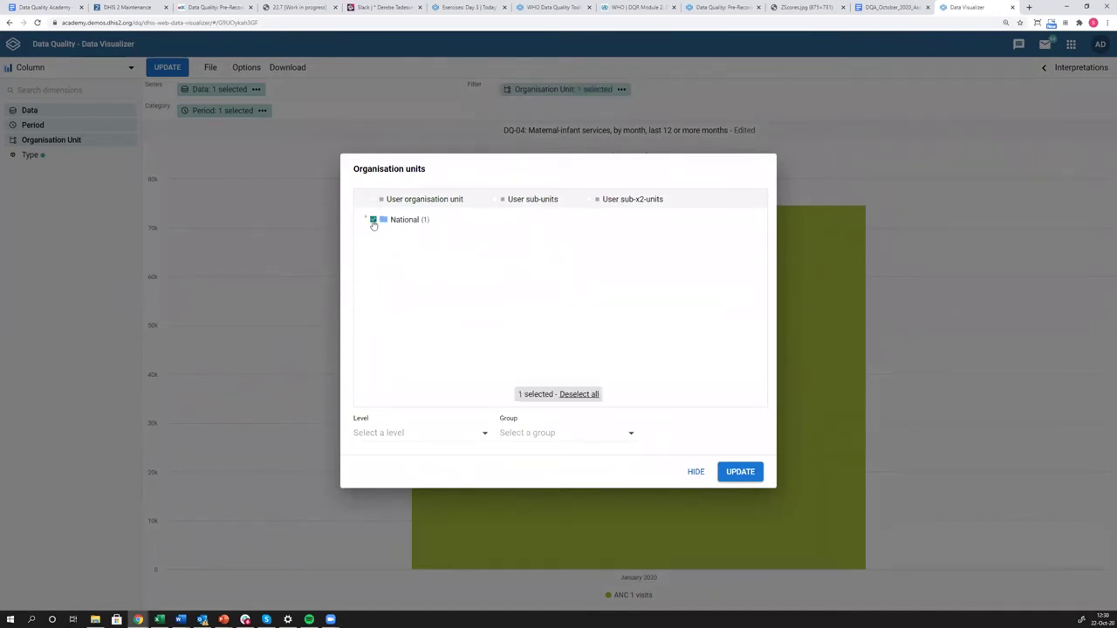
pyautogui.click(442, 441)
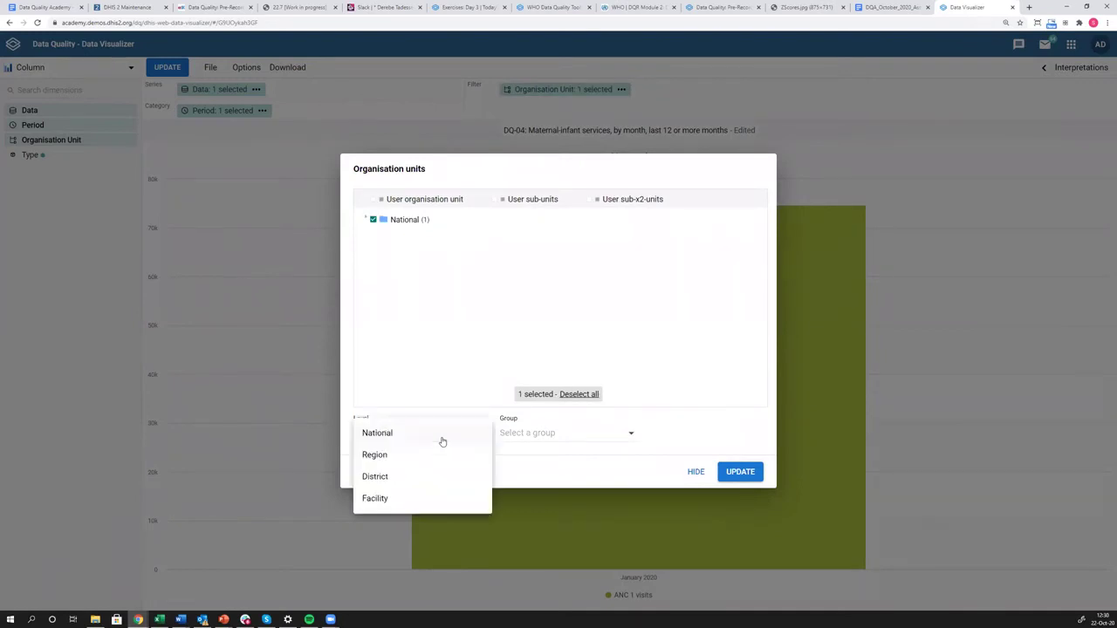
pyautogui.click(386, 503)
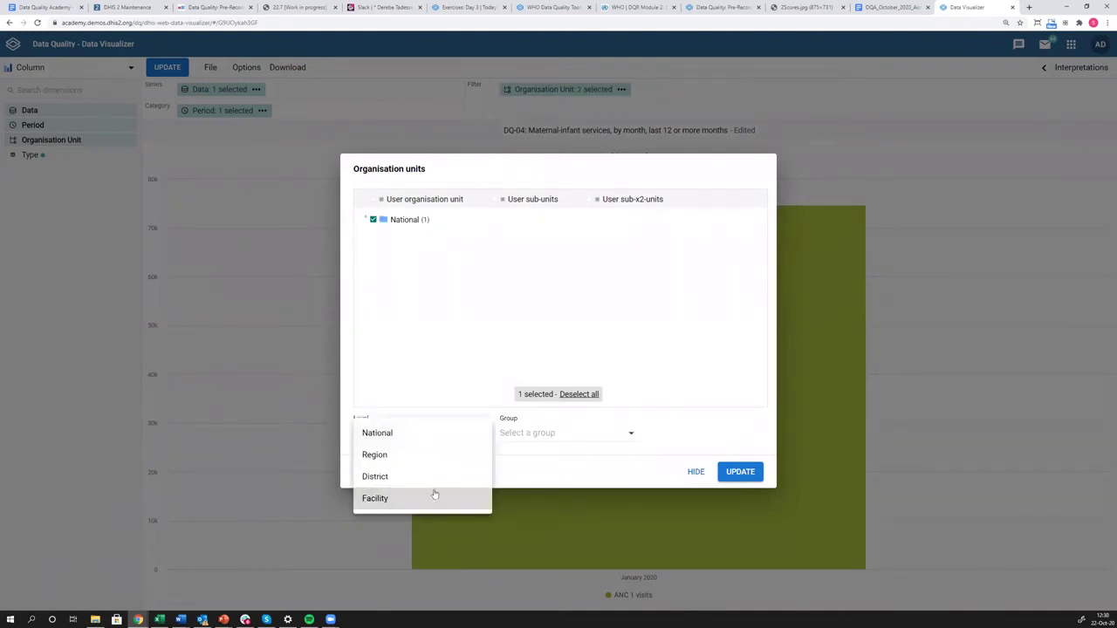
pyautogui.click(543, 459)
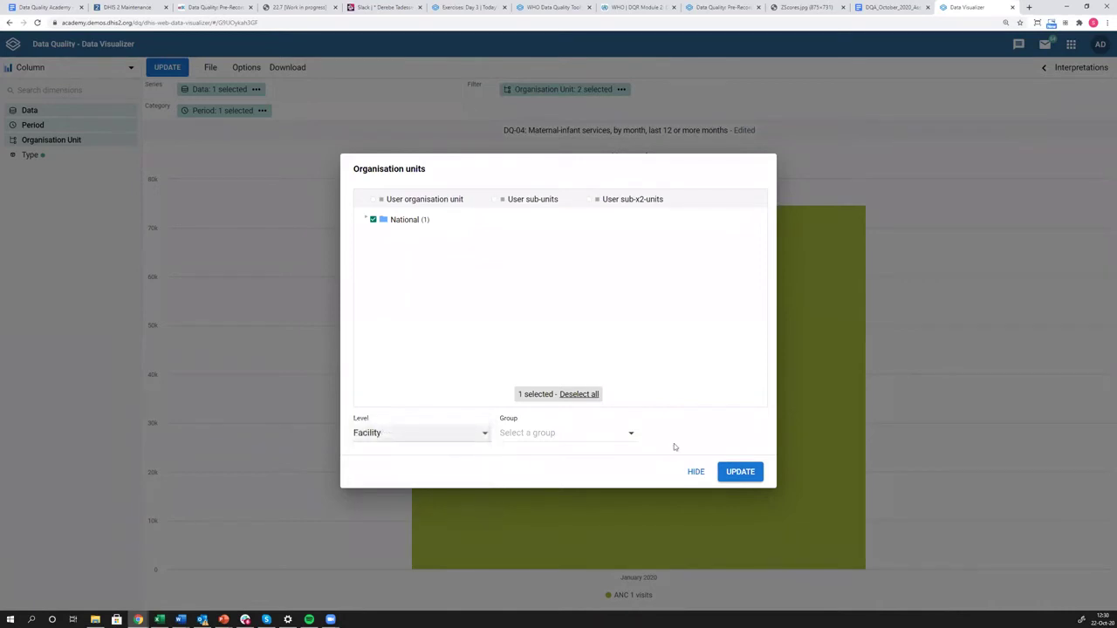
pyautogui.click(740, 472)
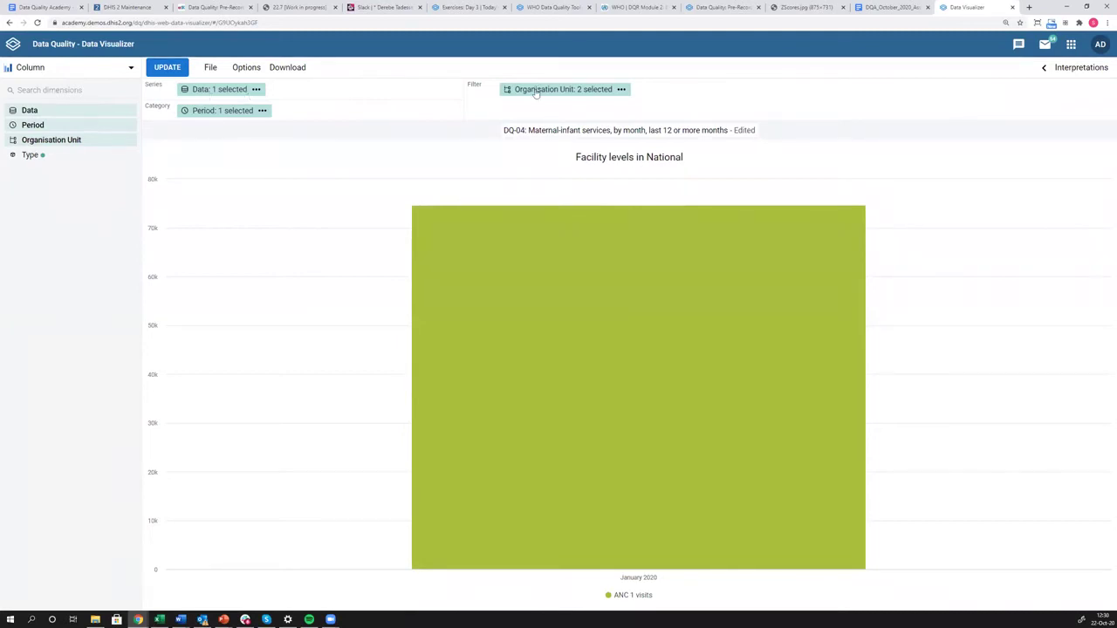
# Move Organisation Unit to Category so each facility gets its own ANC 1 visits column.
pyautogui.moveTo(528, 91); pyautogui.dragTo(313, 113)
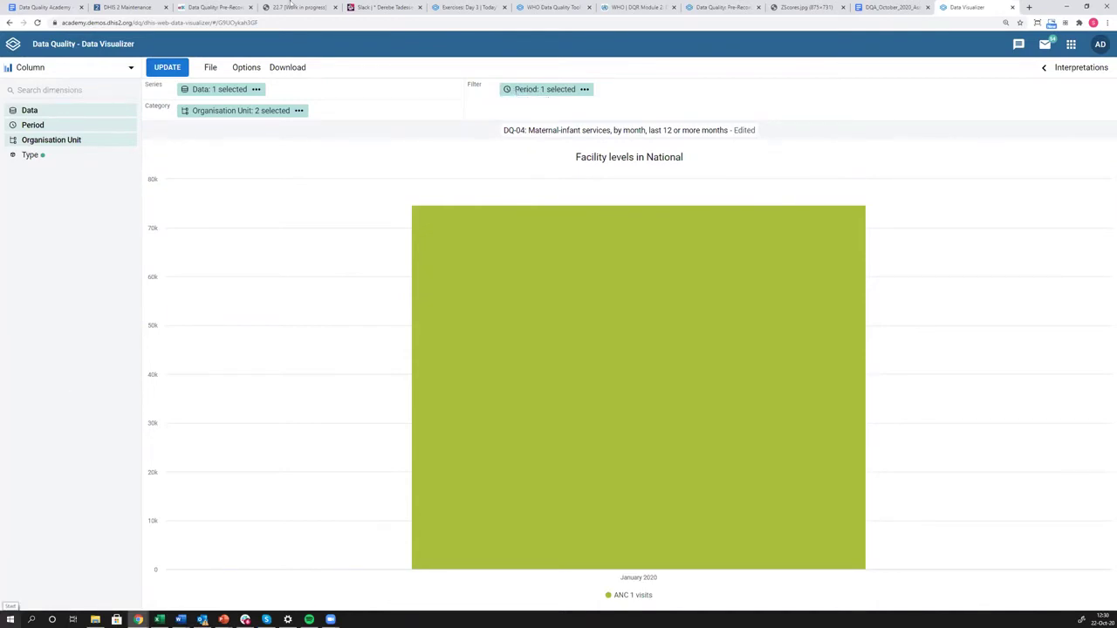
pyautogui.click(166, 72)
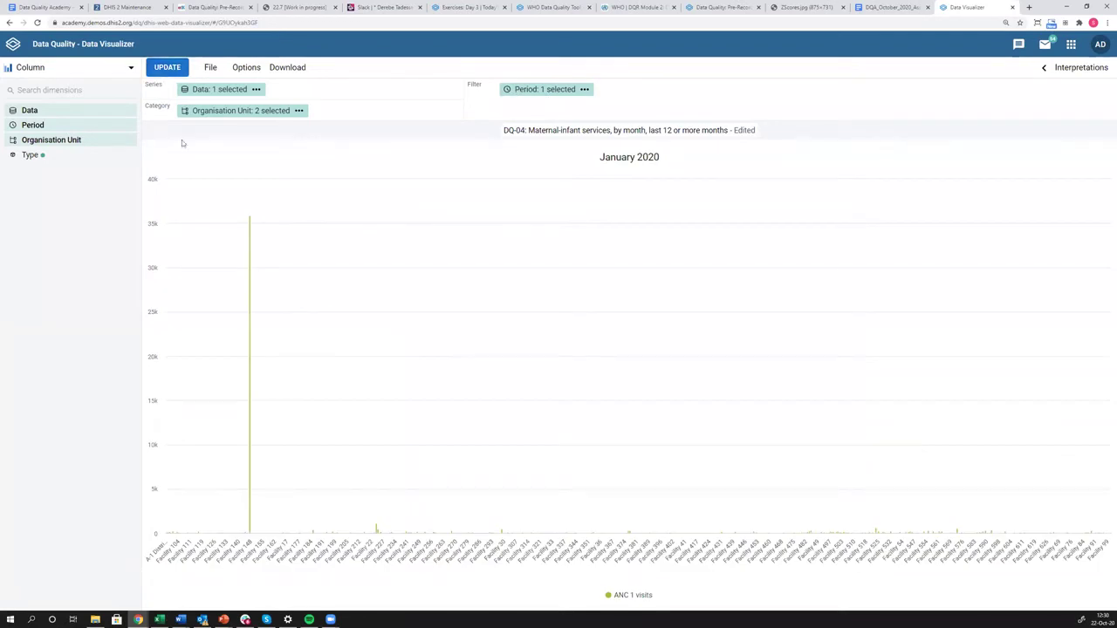
pyautogui.moveTo(248, 245)
pyautogui.moveTo(250, 309)
pyautogui.moveTo(223, 620)
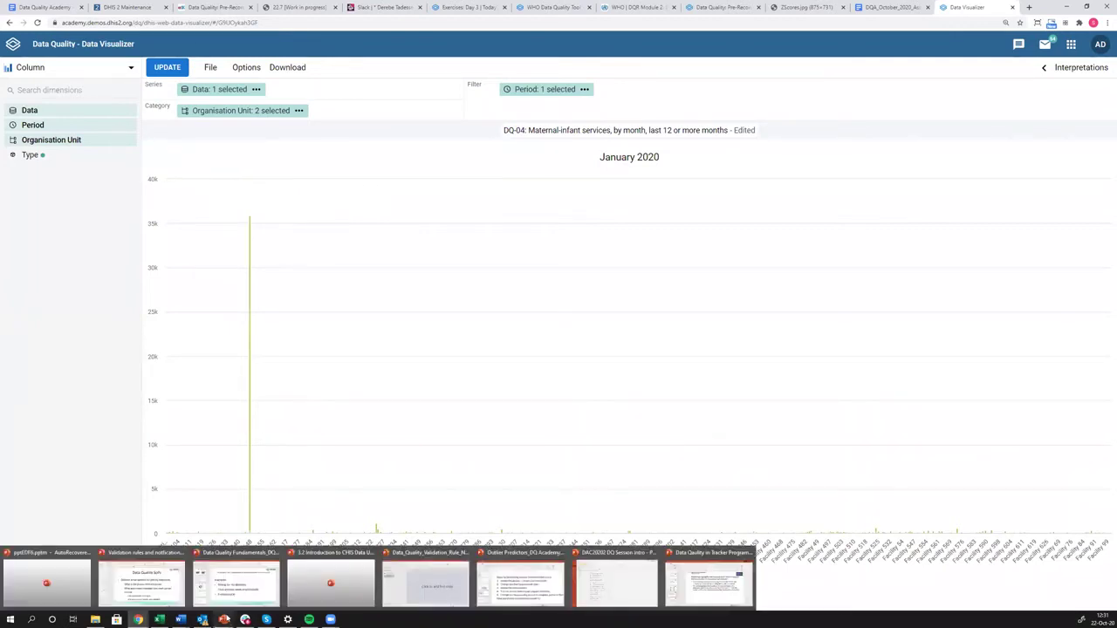
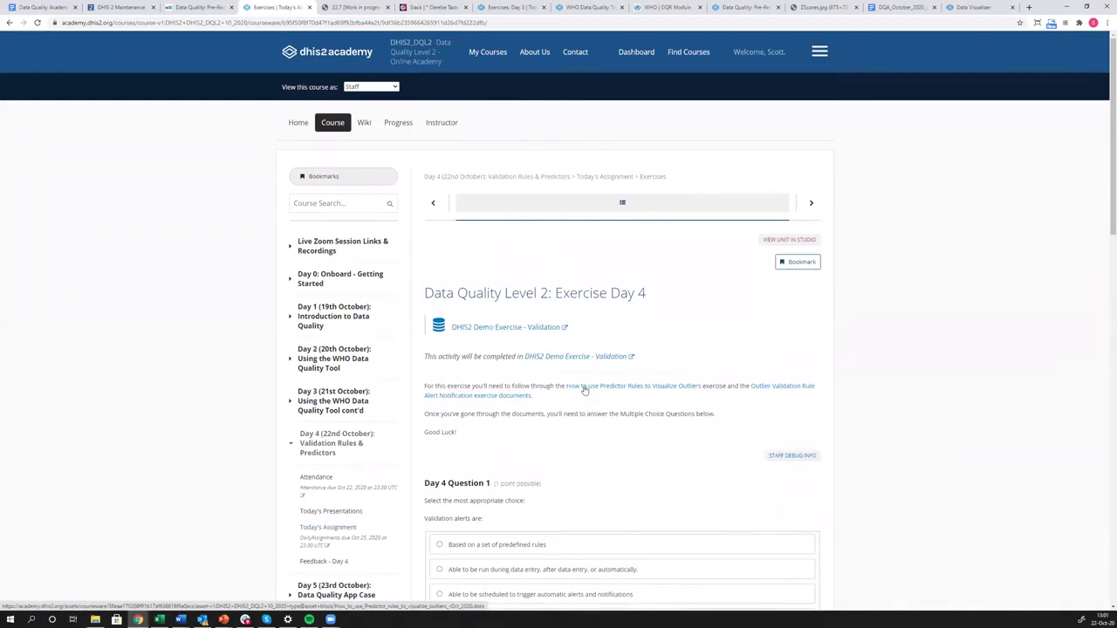
# Download the 'How to use Predictor Rules to Visualize Outliers' .docx and open it from the download bar.
pyautogui.rightClick(585, 390)
pyautogui.click(613, 393)
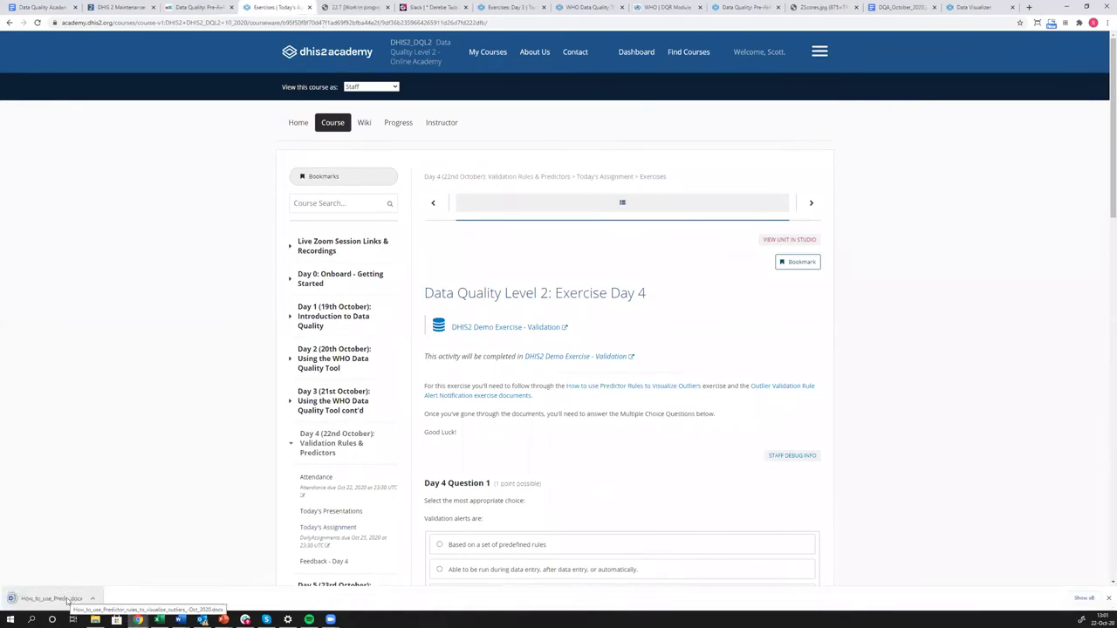
pyautogui.click(52, 599)
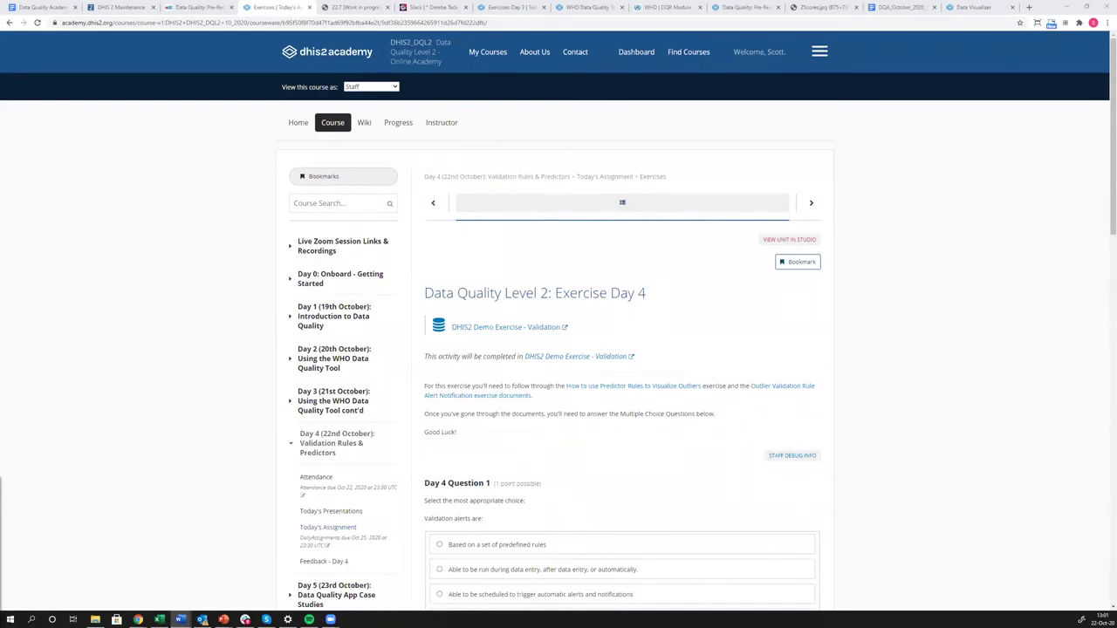
pyautogui.press('super+d')
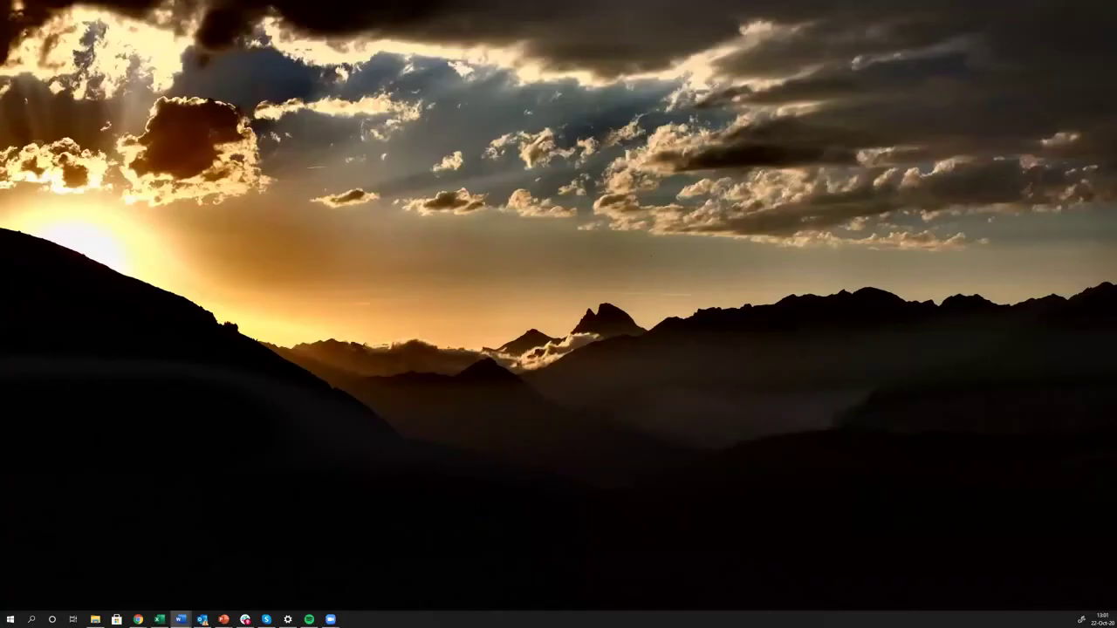
# Bring the 'How to configure alerts for outliers' Word guide forward and scroll to section 4, Configuring Scheduler.
pyautogui.press('super+d')
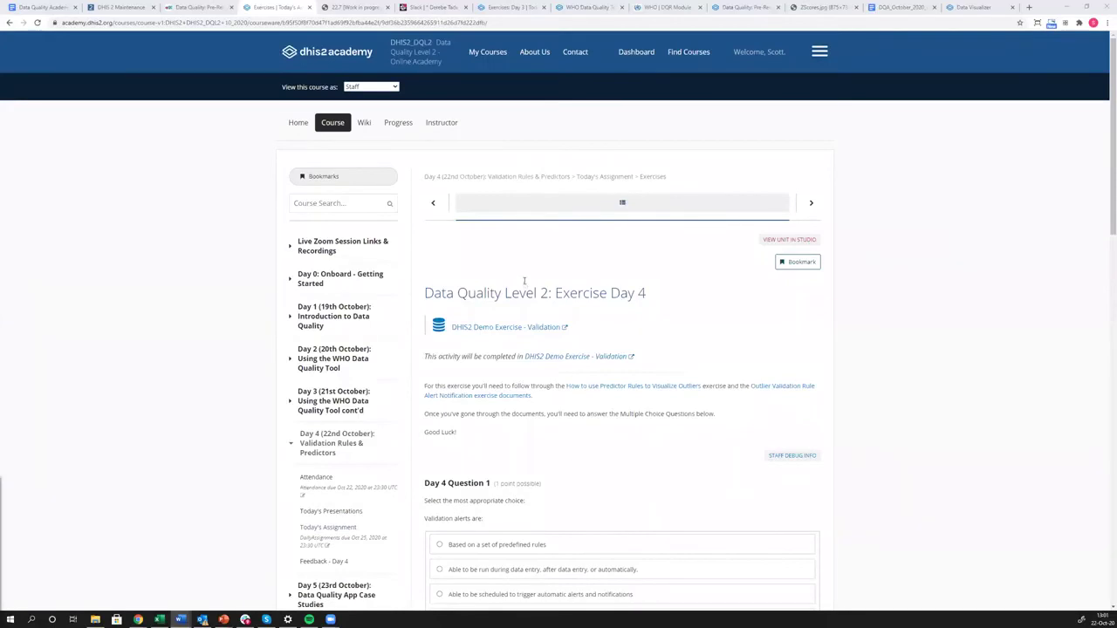
pyautogui.hotkey('alt', 'Tab')
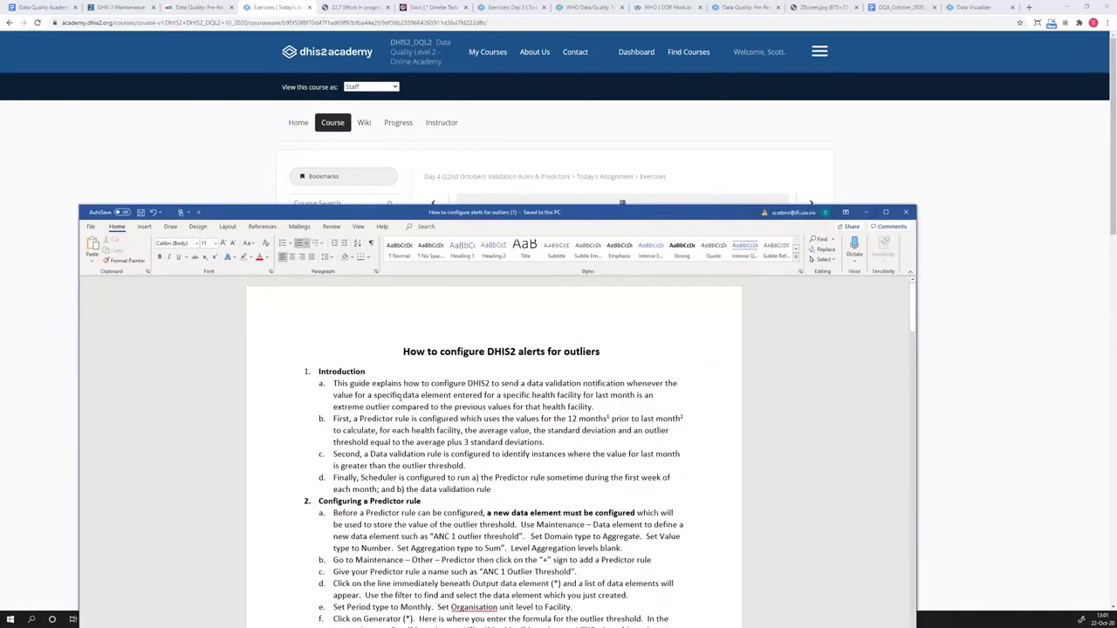
pyautogui.scroll(-3, 398, 394)
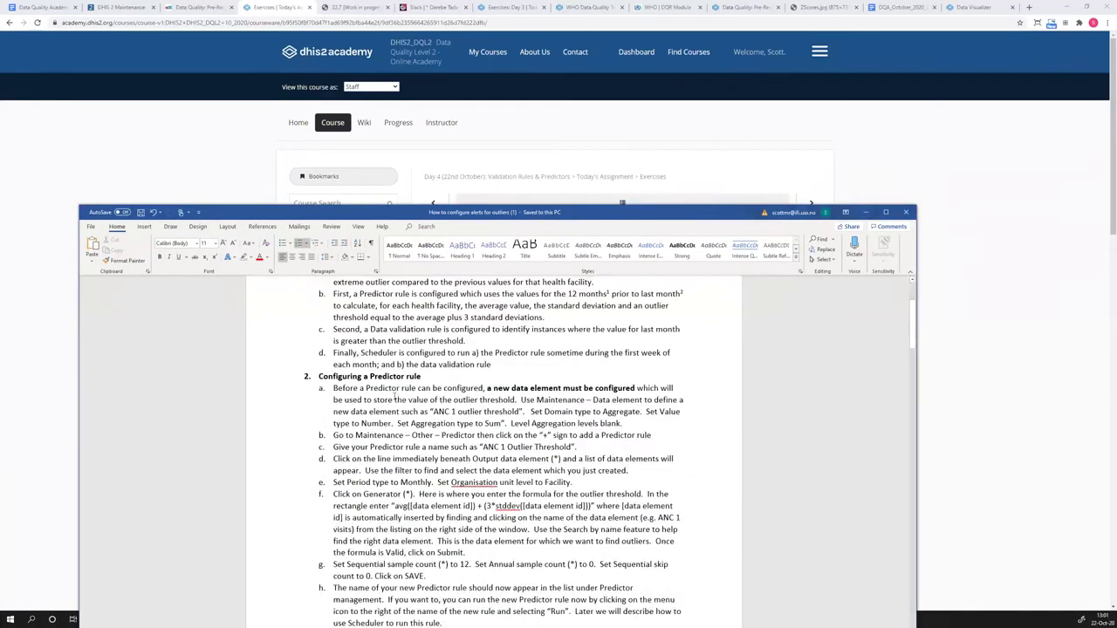
pyautogui.scroll(-3, 394, 398)
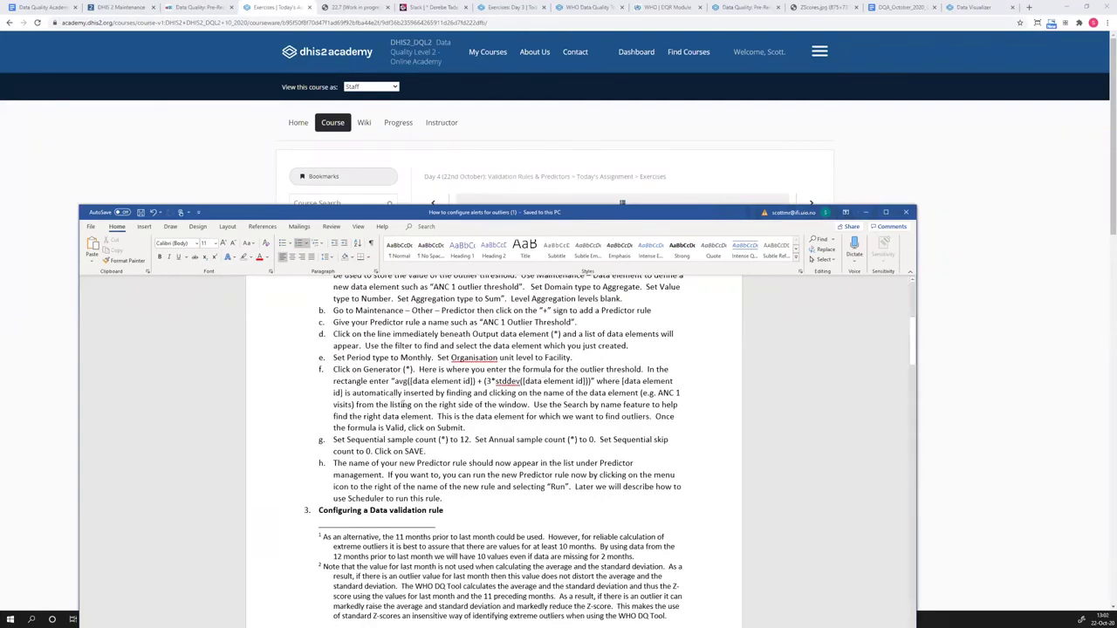
pyautogui.scroll(-3, 405, 403)
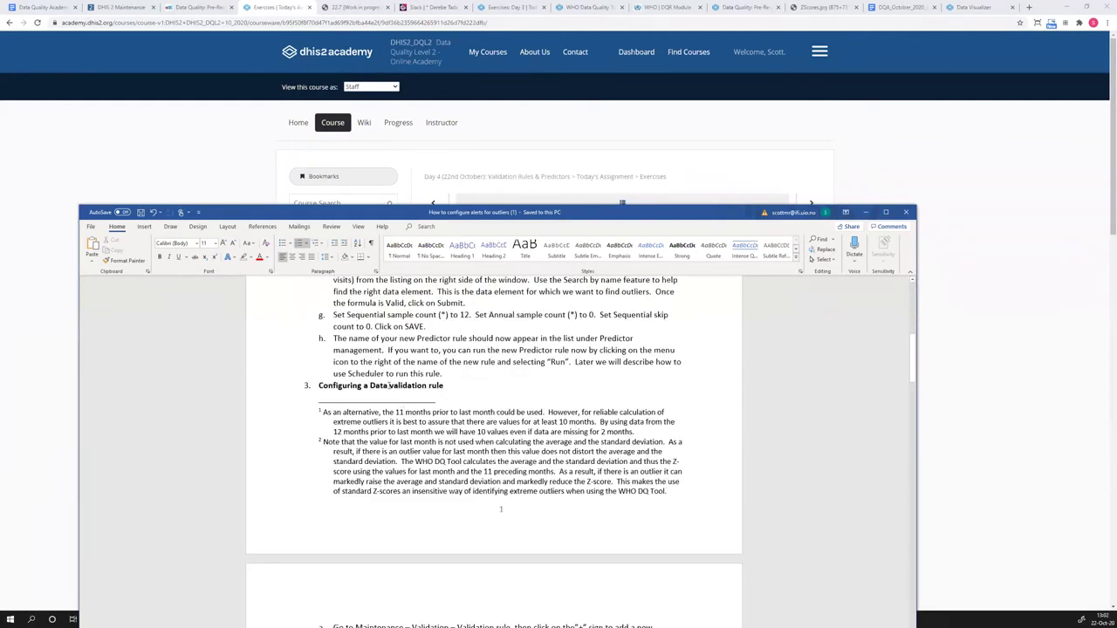
pyautogui.scroll(-9, 390, 385)
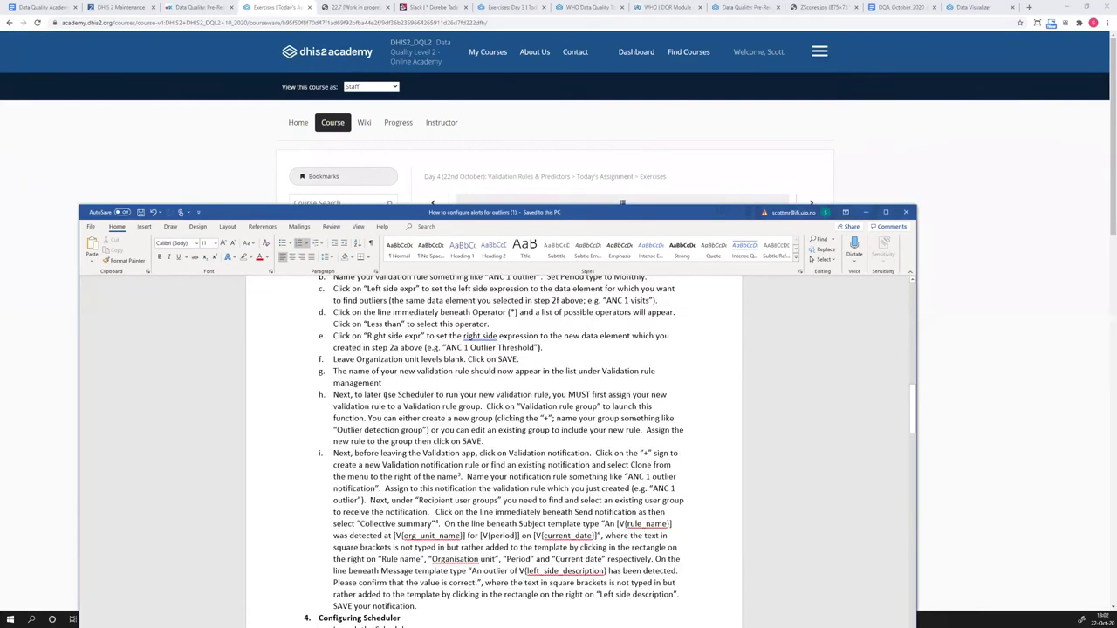
pyautogui.scroll(-3, 385, 395)
pyautogui.scroll(-6, 384, 397)
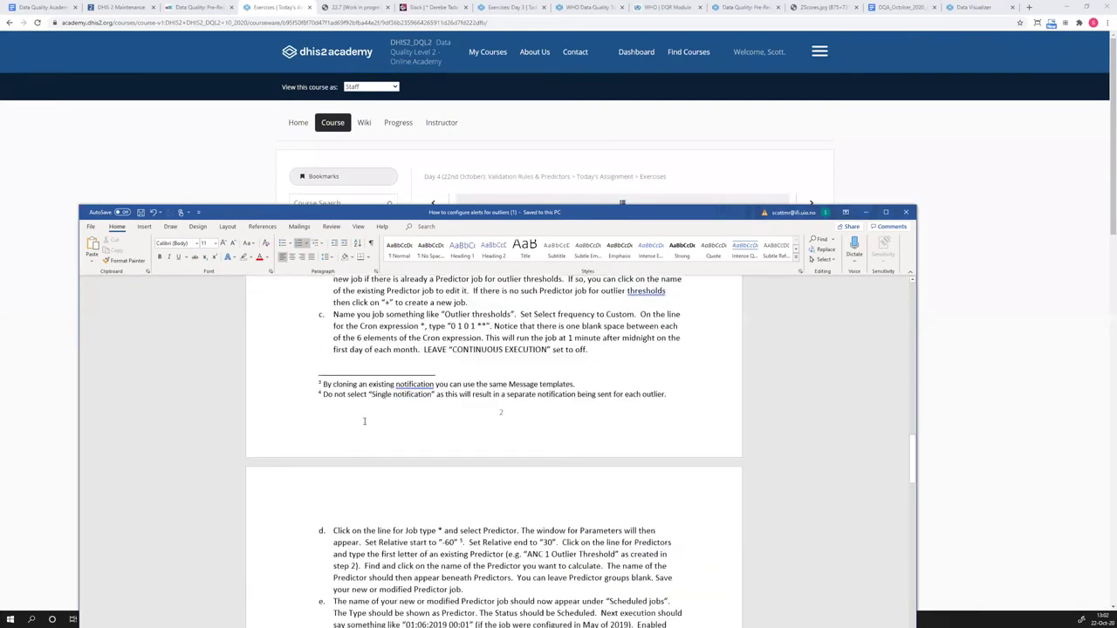
# Return to the Exercises tab and download and open the Outlier Validation Rule Alert Notification exercise.
pyautogui.click(866, 212)
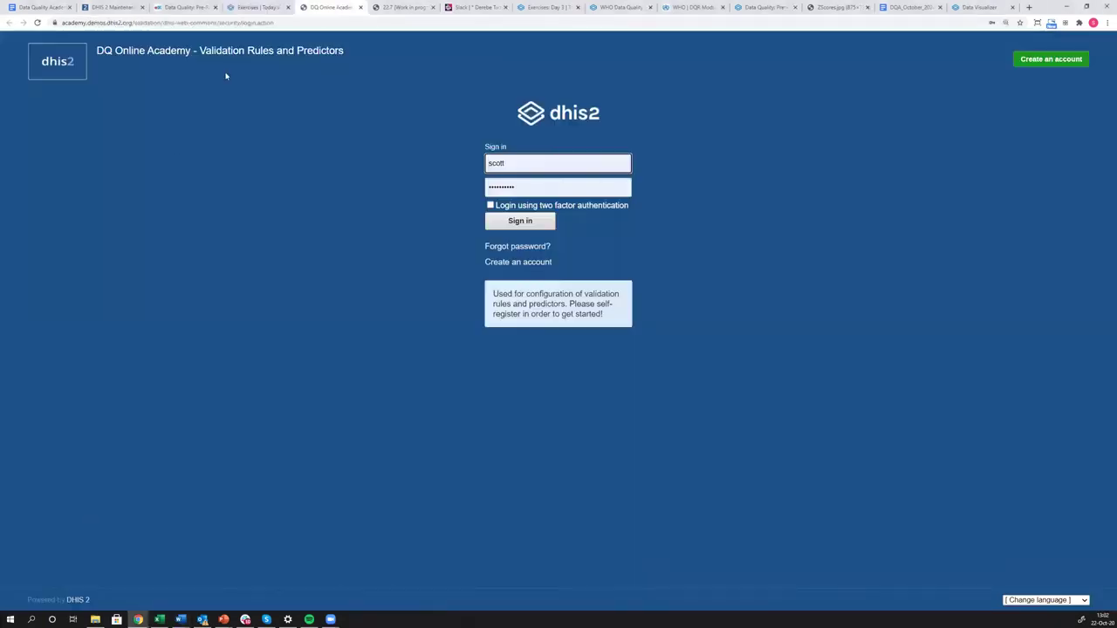
pyautogui.click(258, 8)
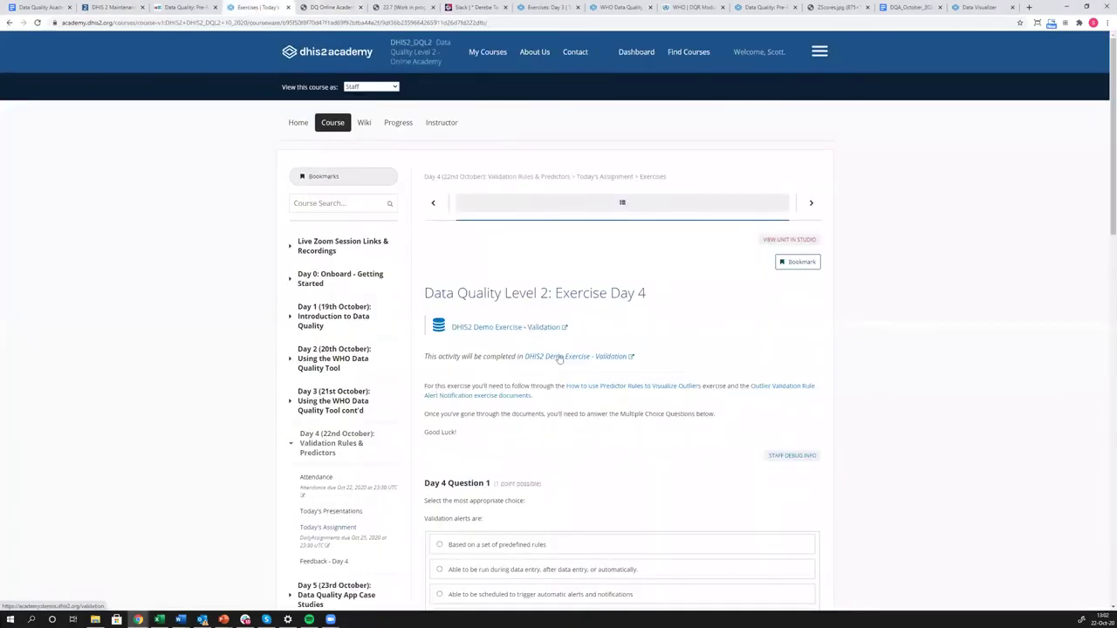
pyautogui.click(765, 388)
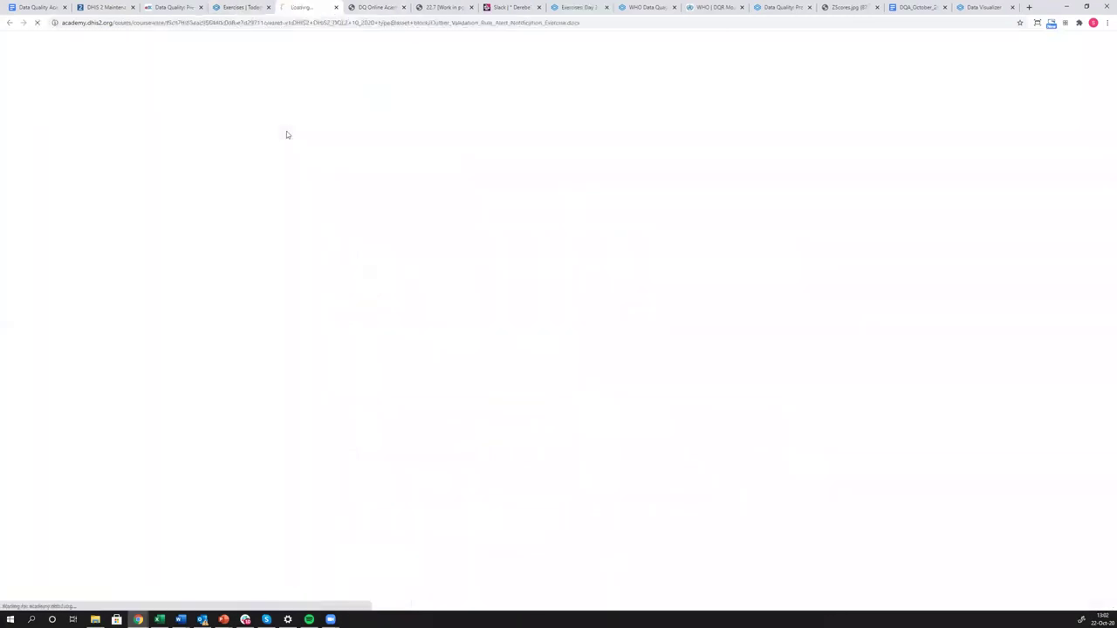
pyautogui.click(40, 598)
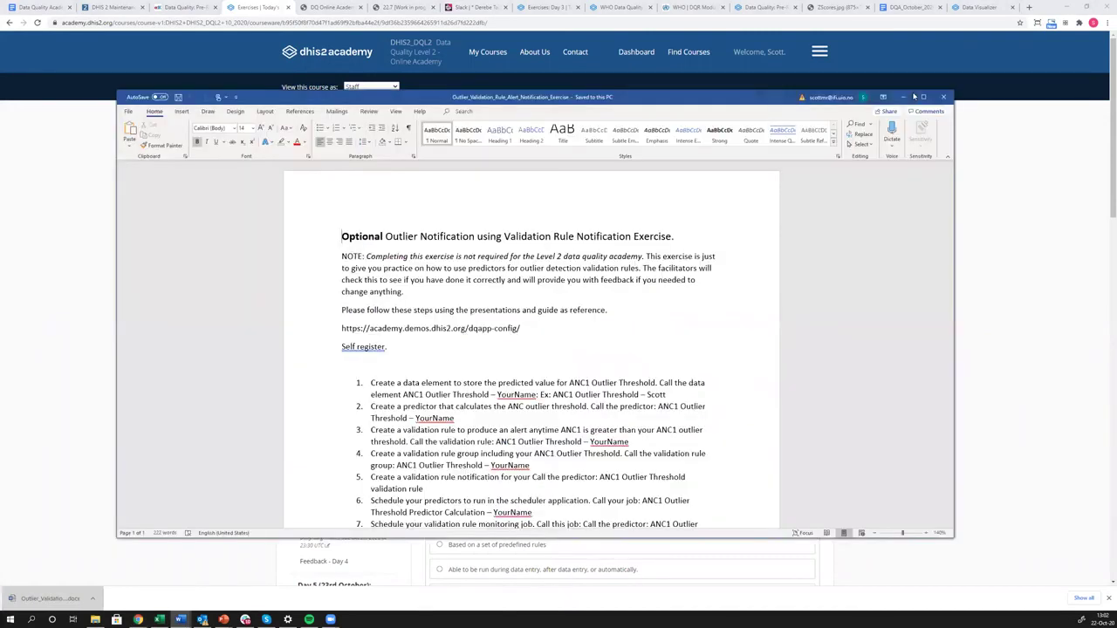
pyautogui.press('super+Up')
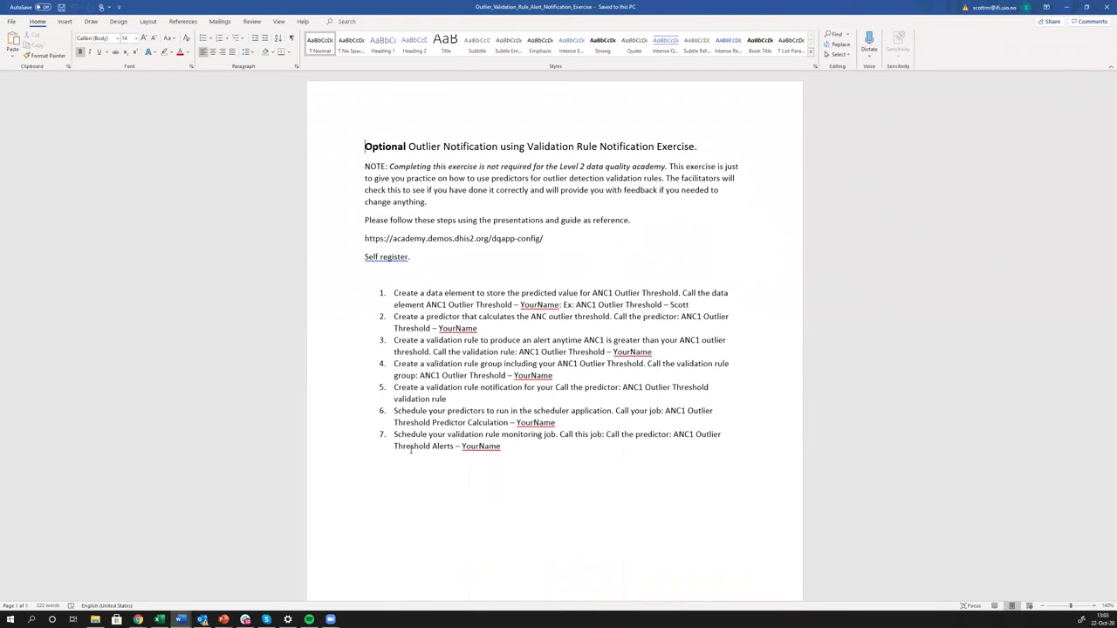
pyautogui.moveTo(367, 238); pyautogui.dragTo(395, 249)
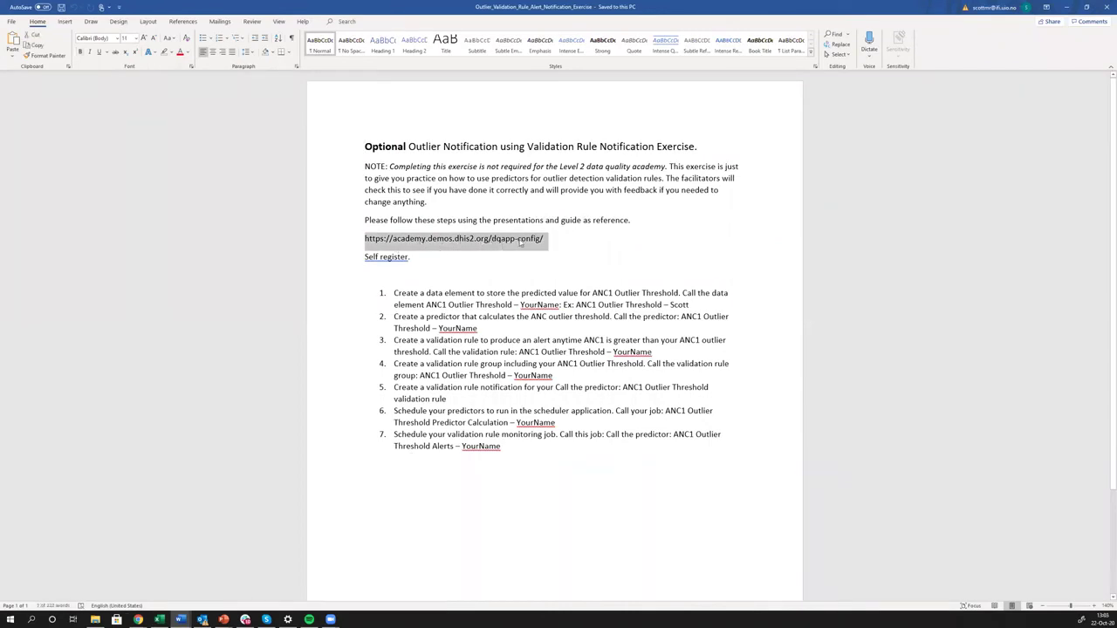
pyautogui.click(541, 241)
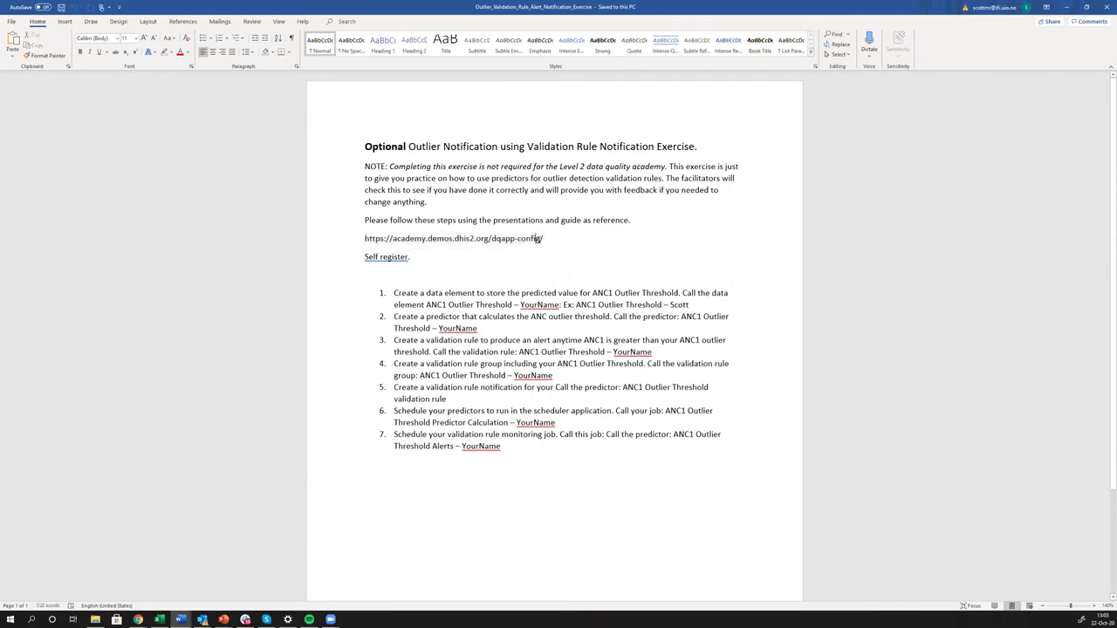
pyautogui.moveTo(544, 240); pyautogui.dragTo(365, 244)
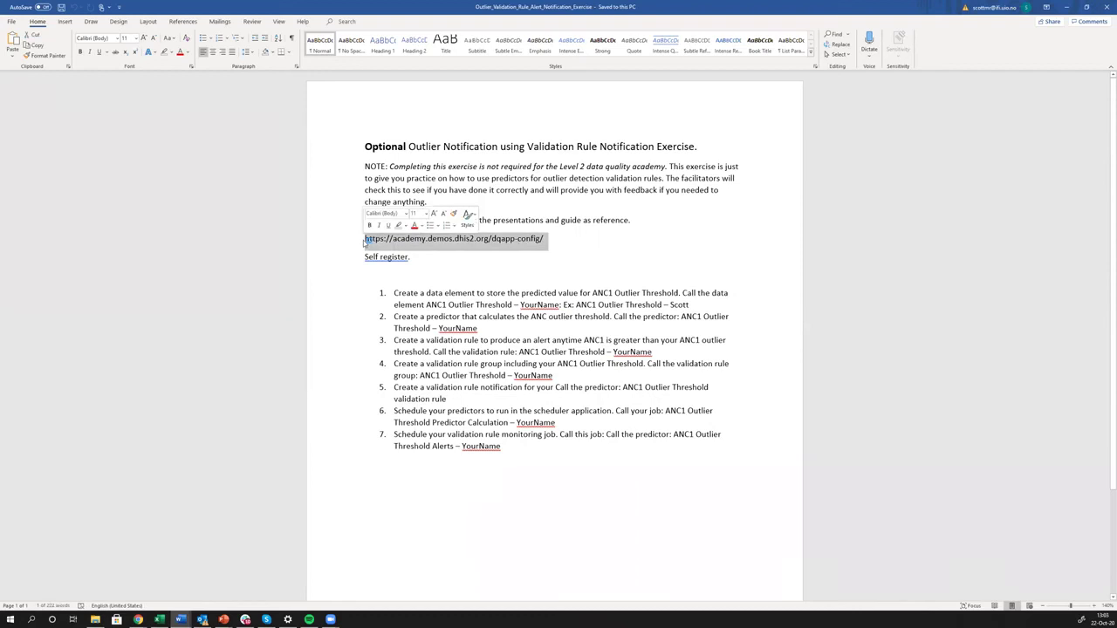
pyautogui.click(391, 244)
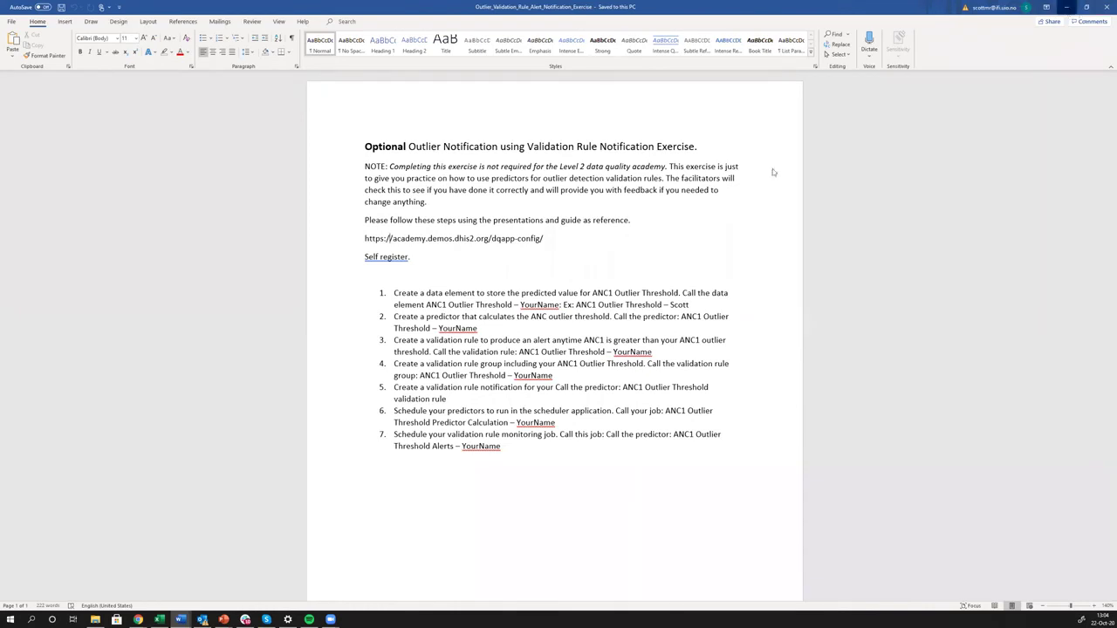
pyautogui.hotkey('alt', 'Tab')
# Scroll through the Day 4 Questions 1–4, then go to the DQ Online Academy sign-in tab.
pyautogui.scroll(-3, 463, 174)
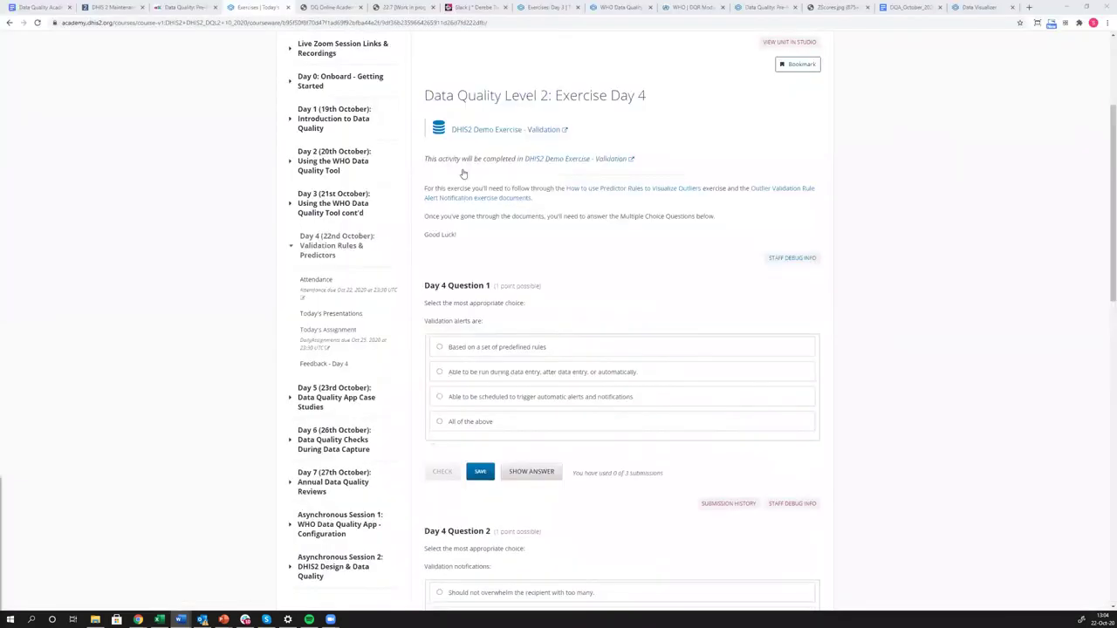
pyautogui.scroll(-2, 463, 174)
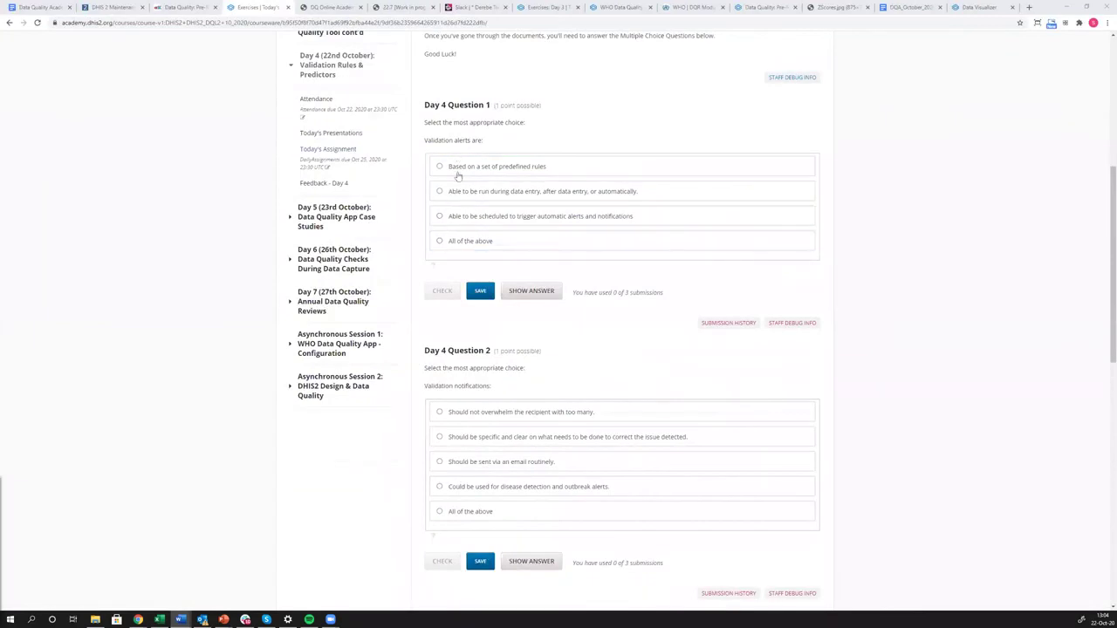
pyautogui.scroll(-2, 462, 381)
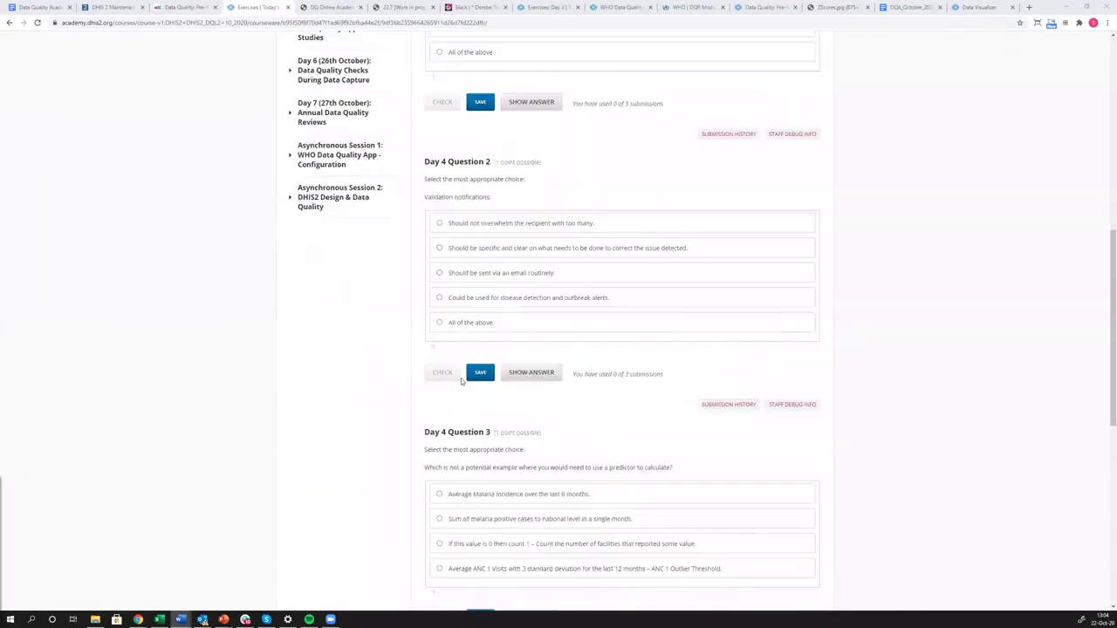
pyautogui.scroll(-2, 464, 380)
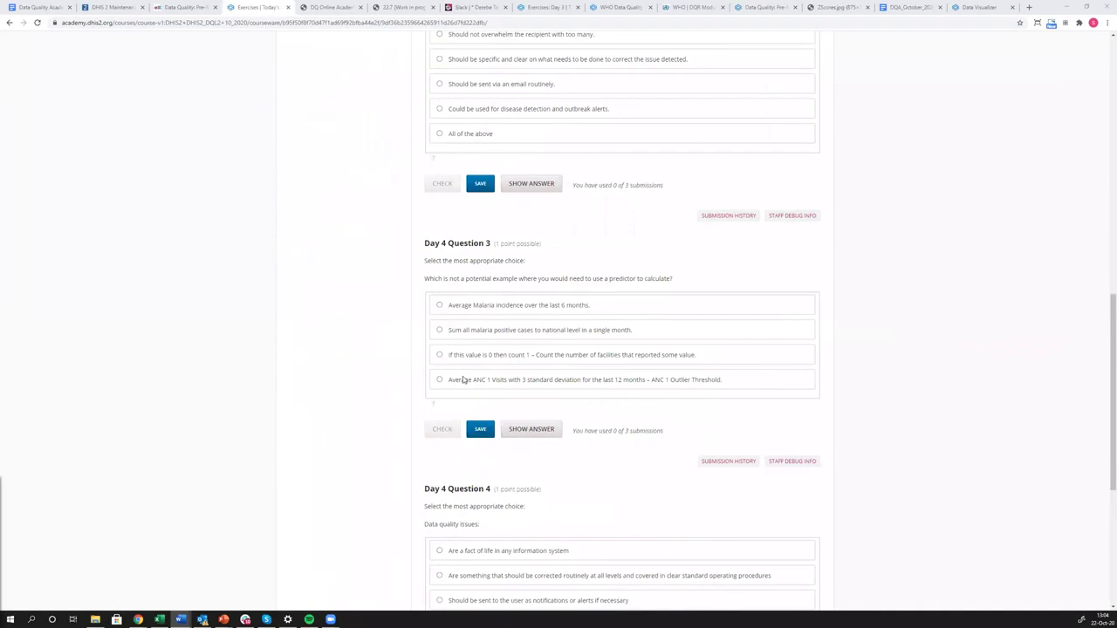
pyautogui.scroll(-2, 463, 382)
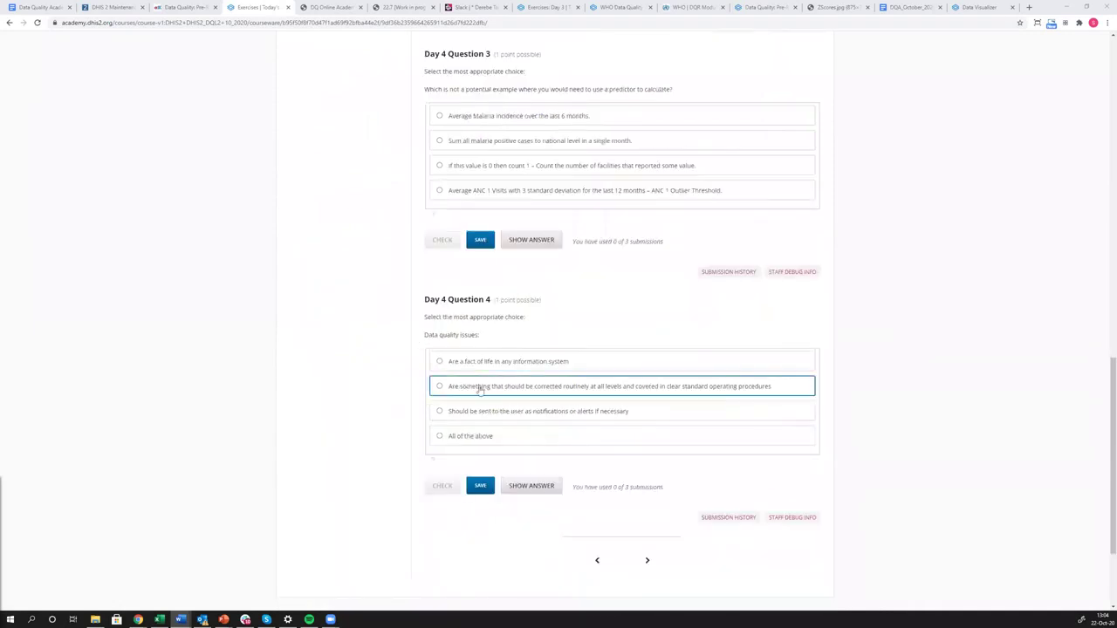
pyautogui.scroll(6, 487, 399)
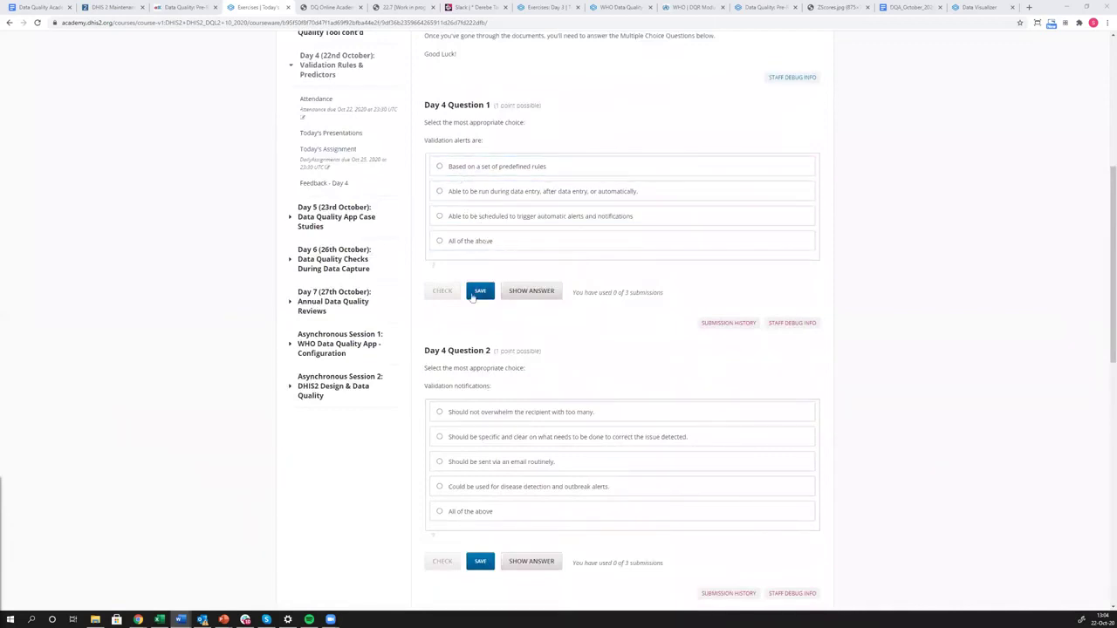
pyautogui.scroll(-4, 471, 296)
pyautogui.scroll(-4, 480, 294)
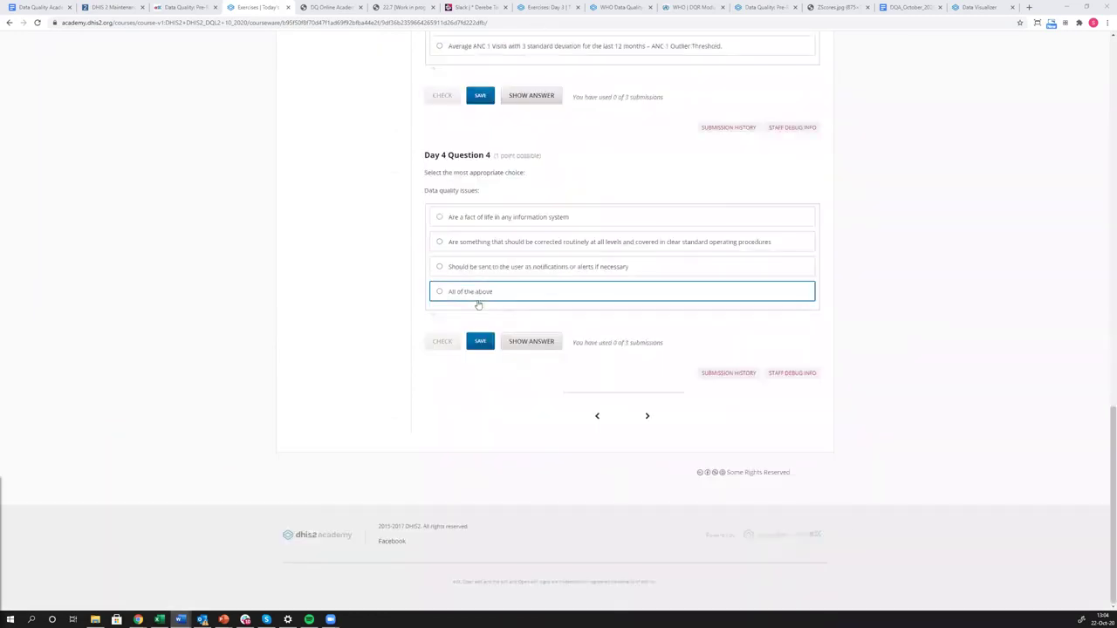
pyautogui.scroll(15, 479, 296)
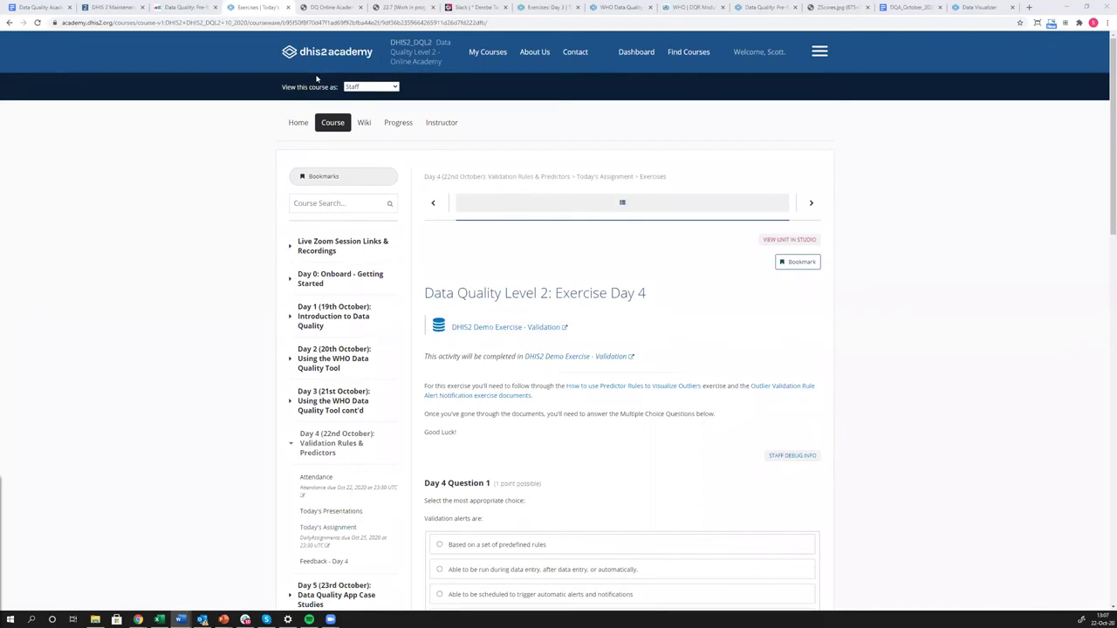
pyautogui.click(340, 8)
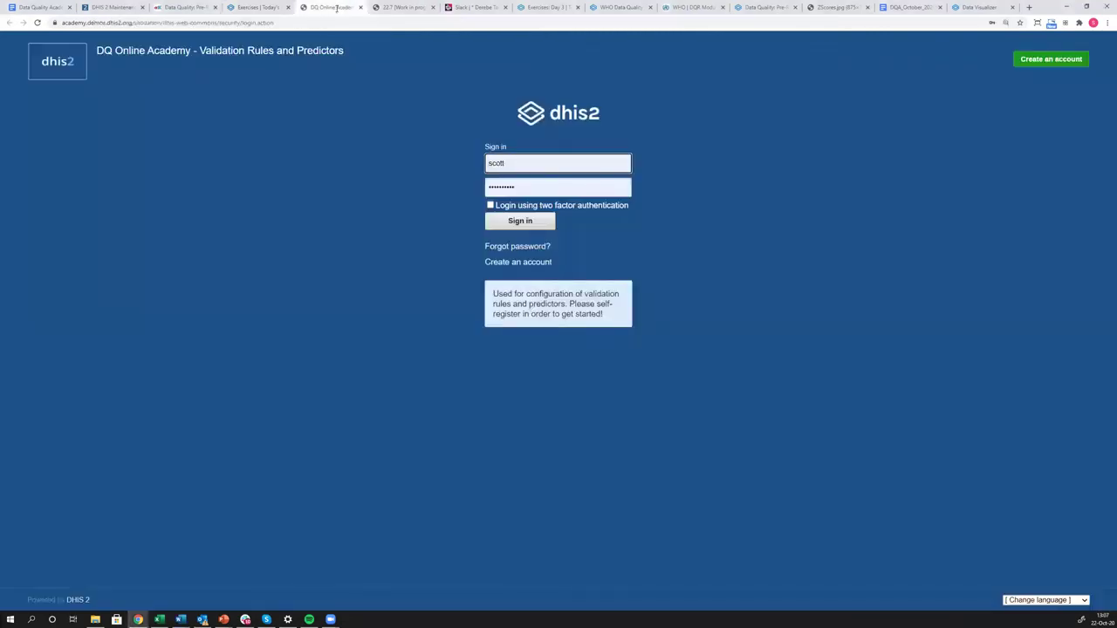
# From the Maintenance predictor form, launch the Scheduler app through the apps menu.
pyautogui.click(258, 7)
pyautogui.click(122, 8)
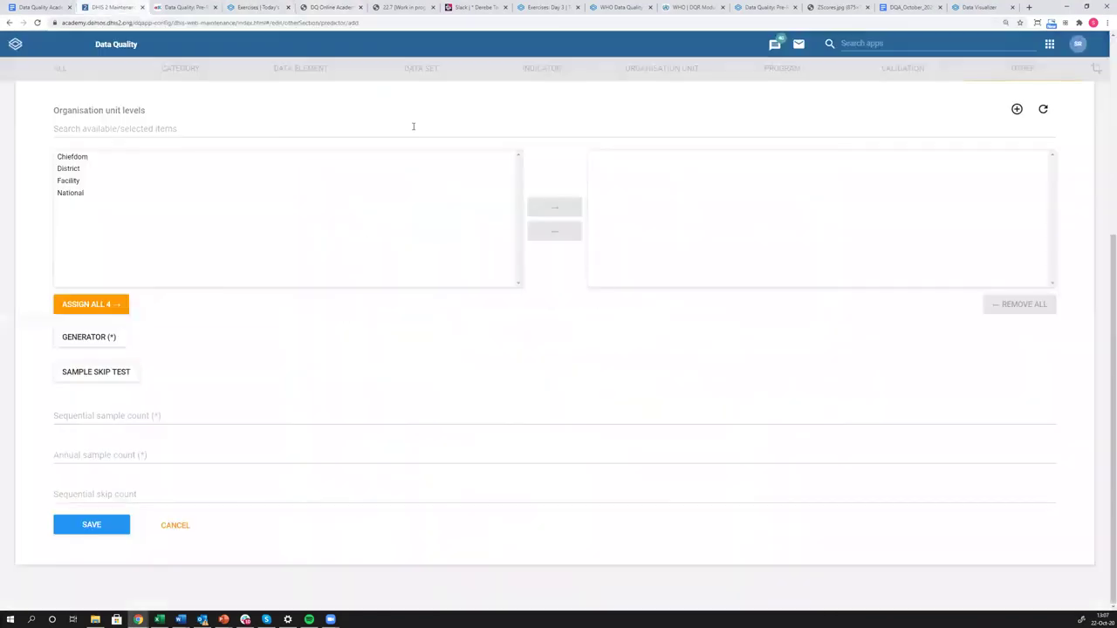
pyautogui.scroll(4, 343, 325)
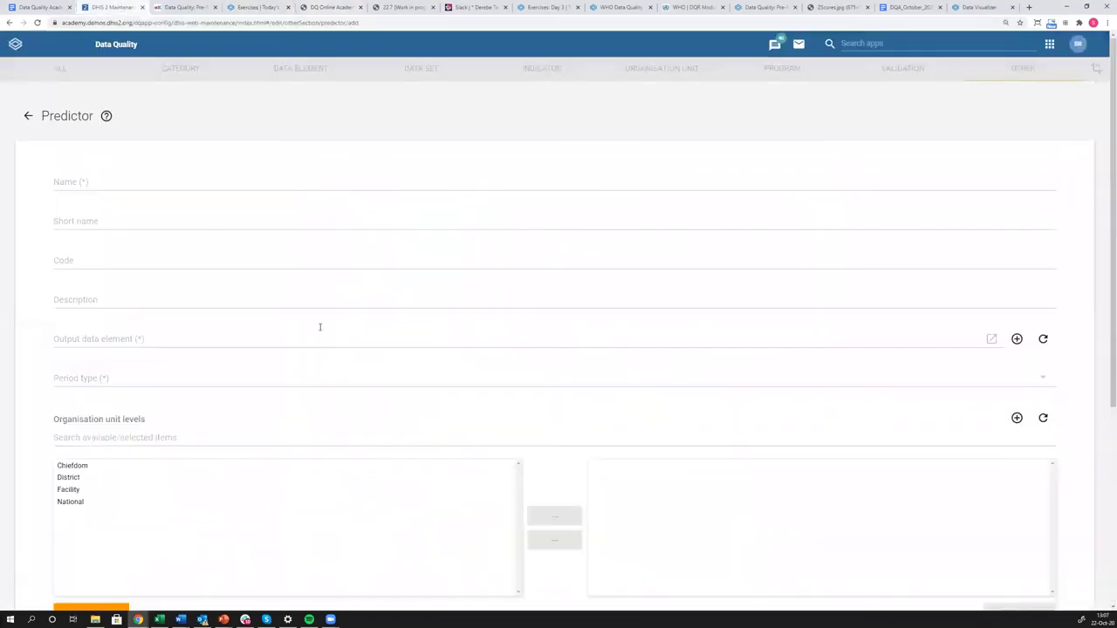
pyautogui.click(1049, 43)
pyautogui.scroll(-3, 903, 169)
pyautogui.scroll(-2, 903, 168)
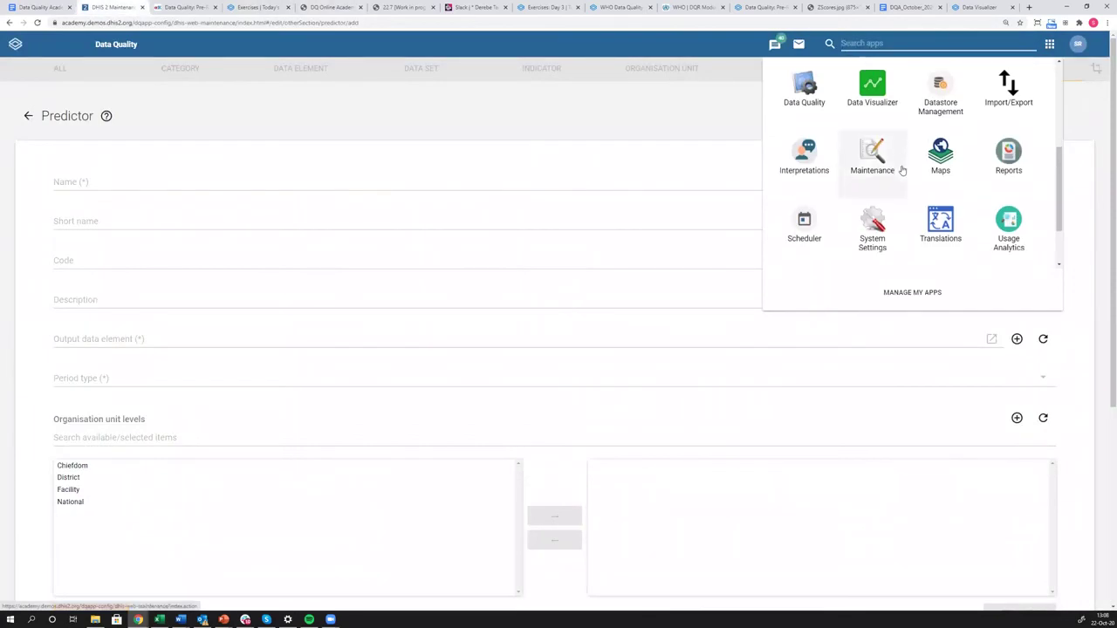
pyautogui.click(810, 145)
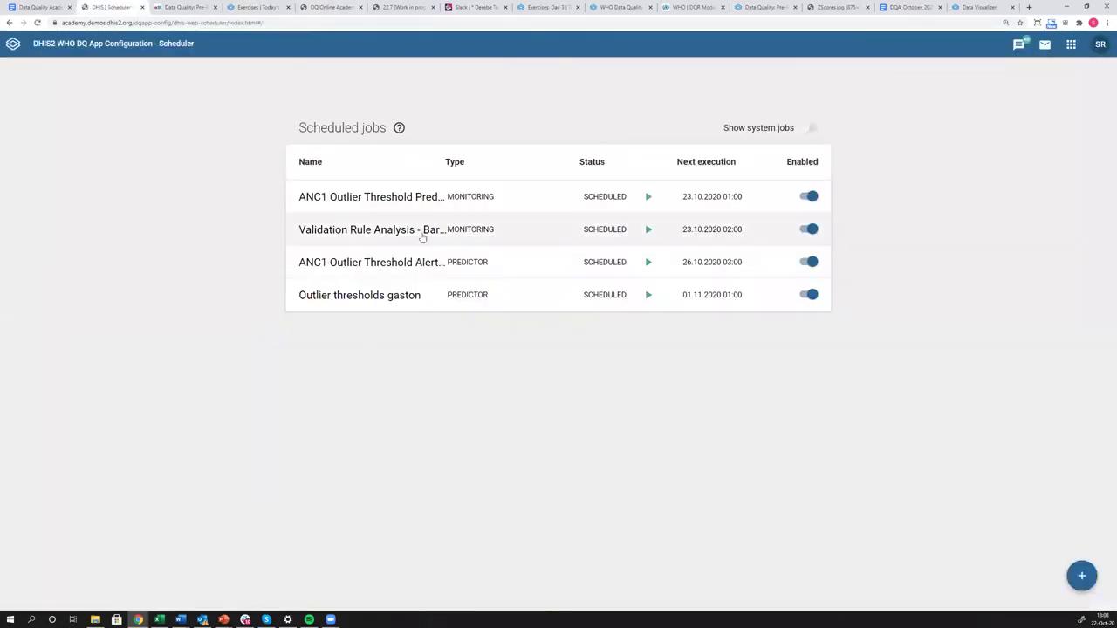
# Check an existing ANC1 outlier job, then start a new job of type Monitoring.
pyautogui.click(390, 199)
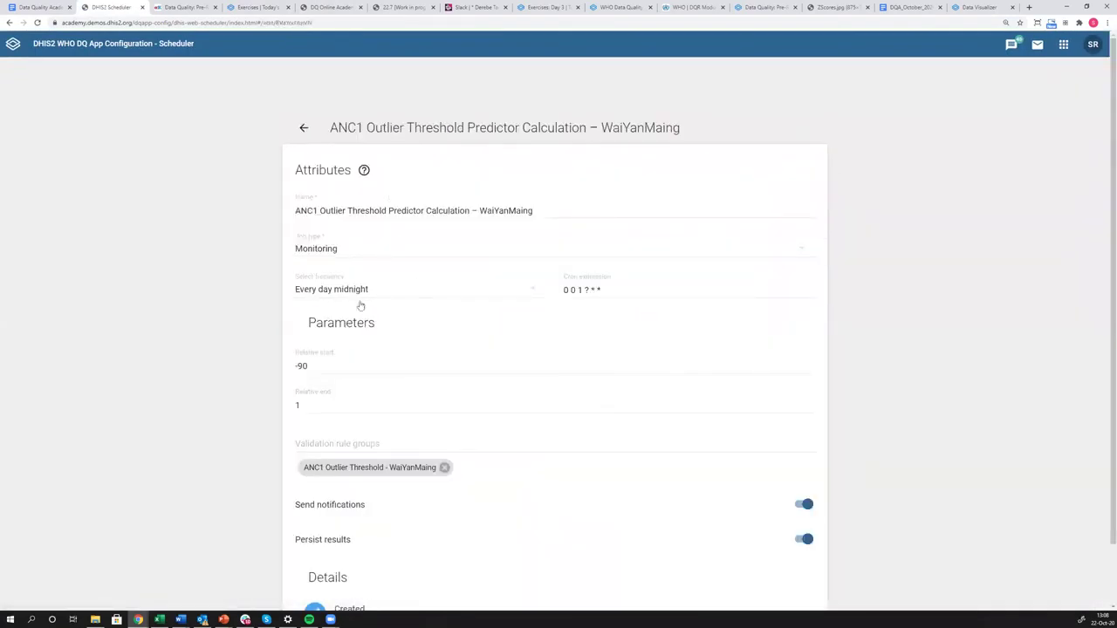
pyautogui.click(306, 129)
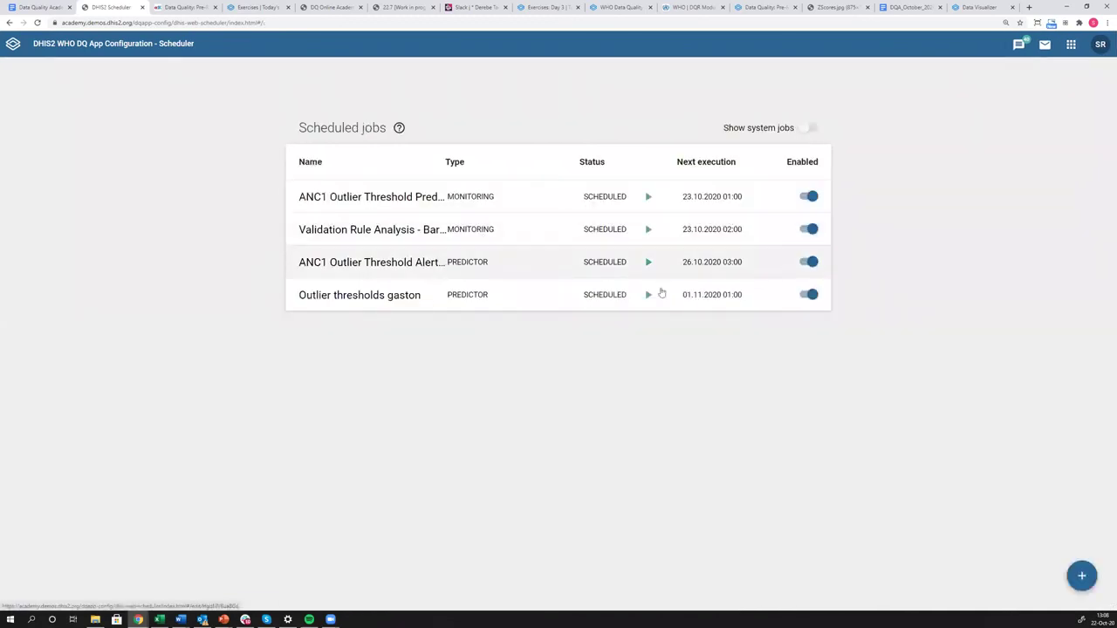
pyautogui.click(1082, 576)
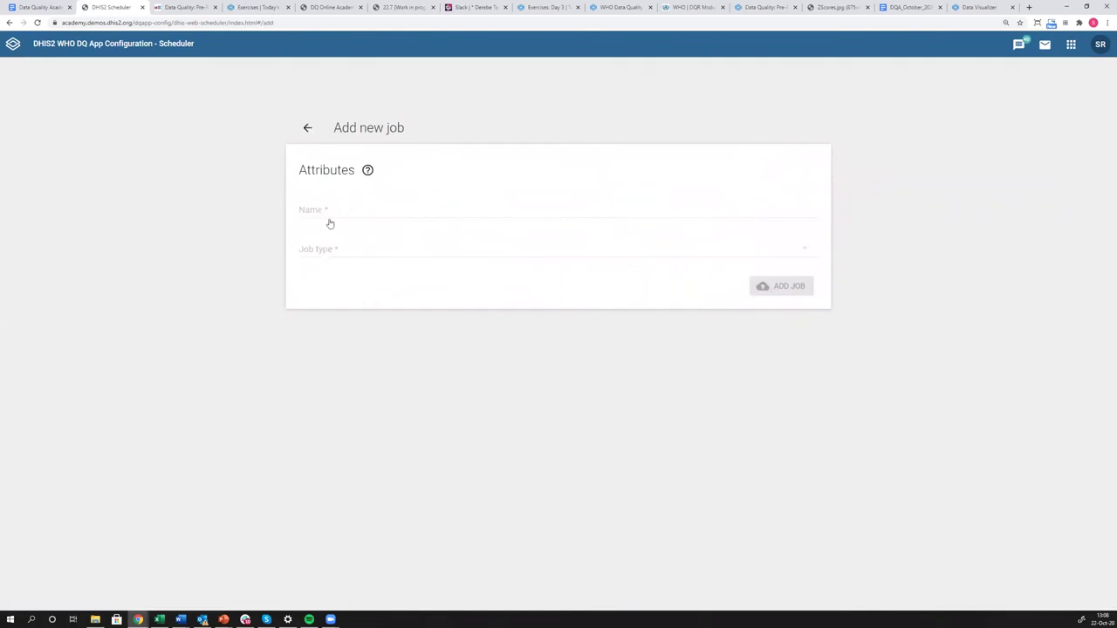
pyautogui.click(336, 250)
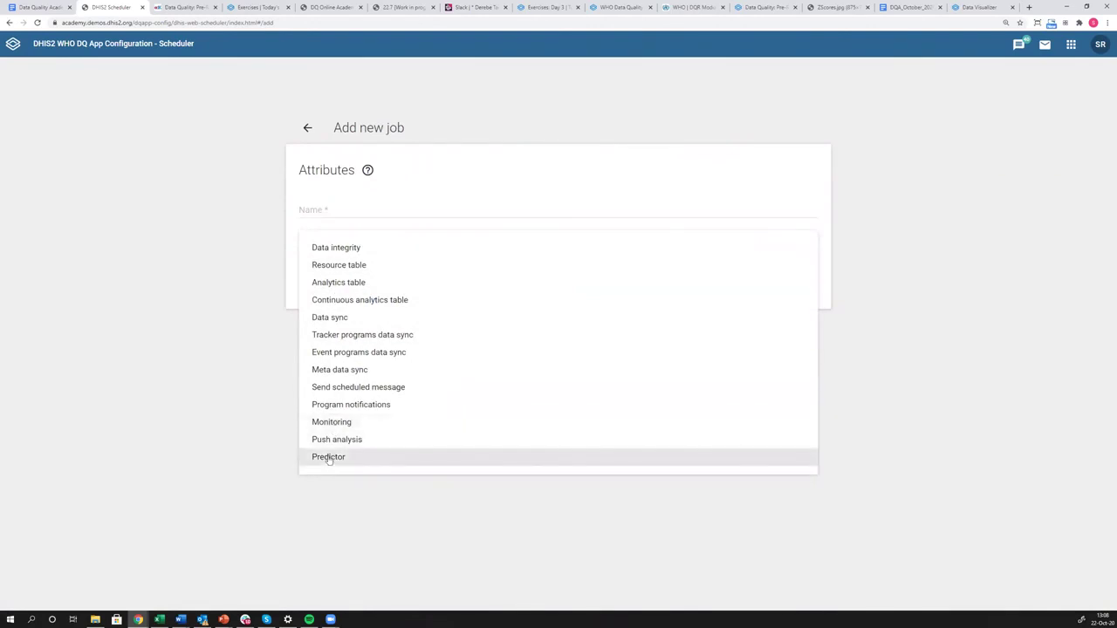
pyautogui.click(332, 422)
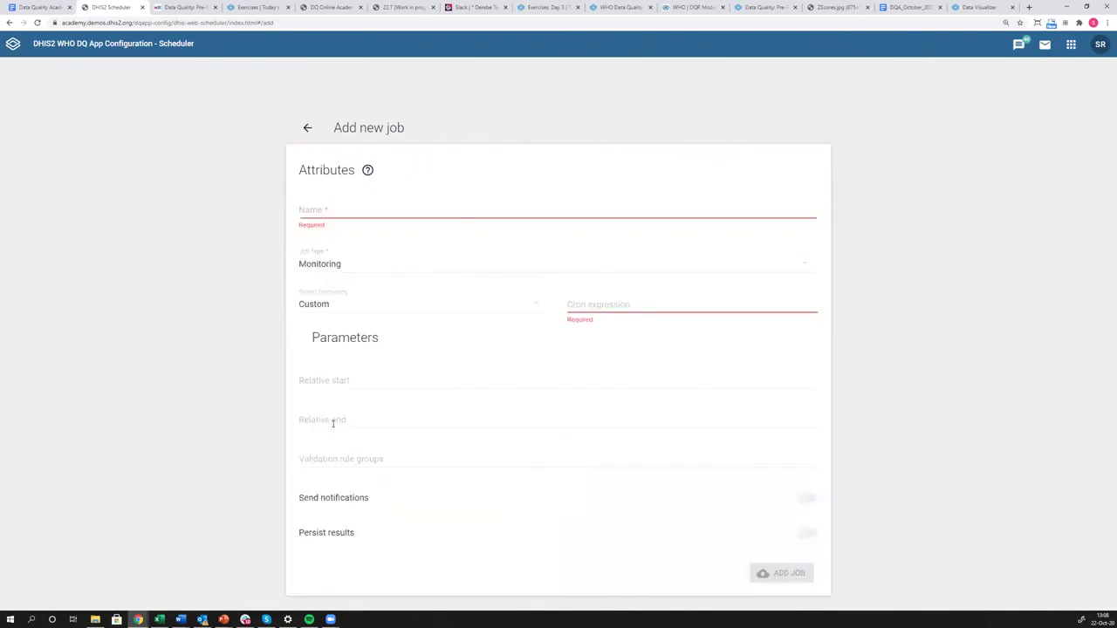
# Set the frequency to Every week (0 0 3 ? * MON), name it Test, and add the job.
pyautogui.click(391, 314)
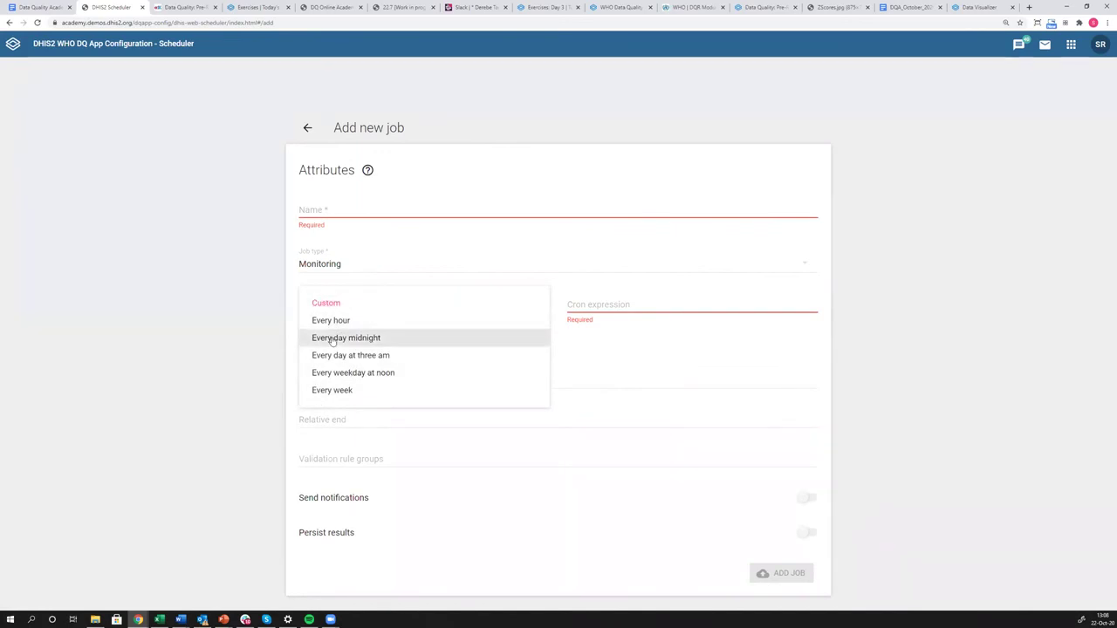
pyautogui.click(331, 340)
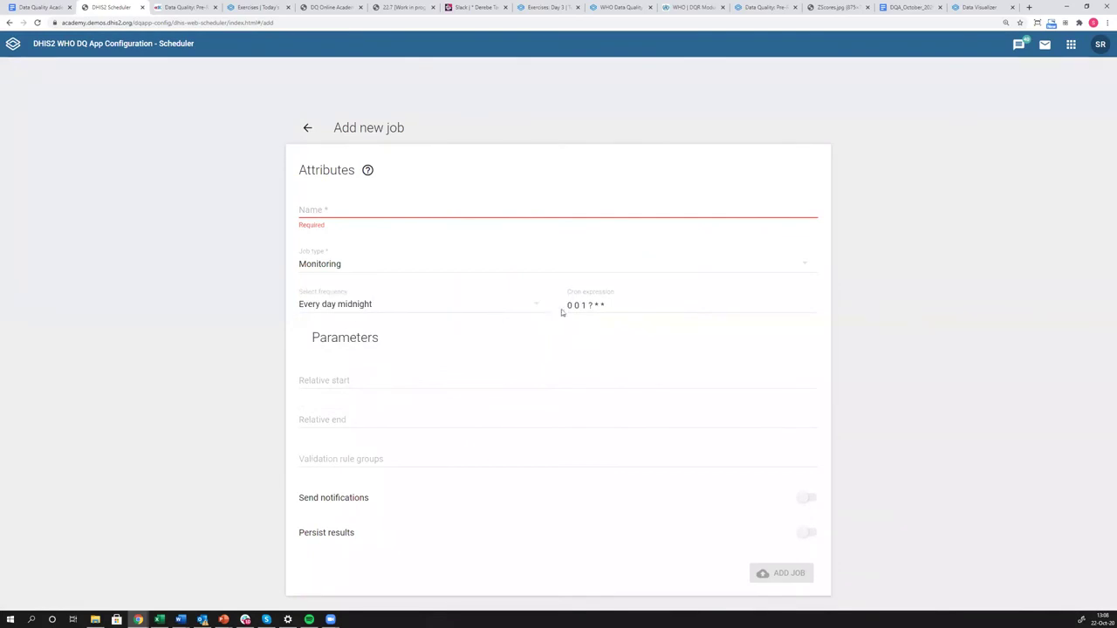
pyautogui.click(534, 306)
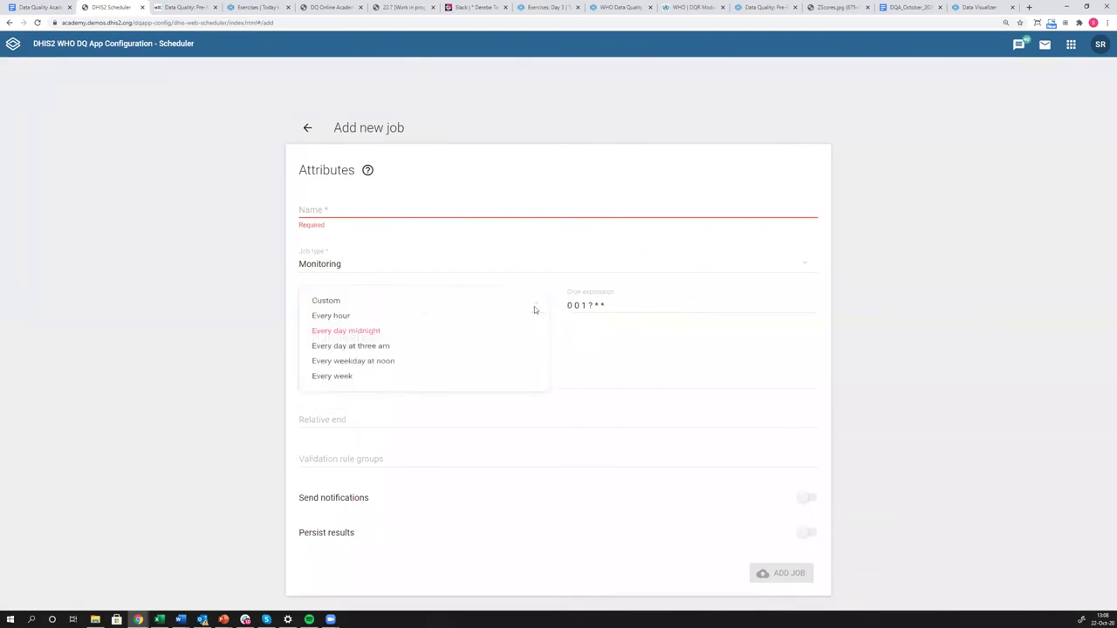
pyautogui.click(334, 387)
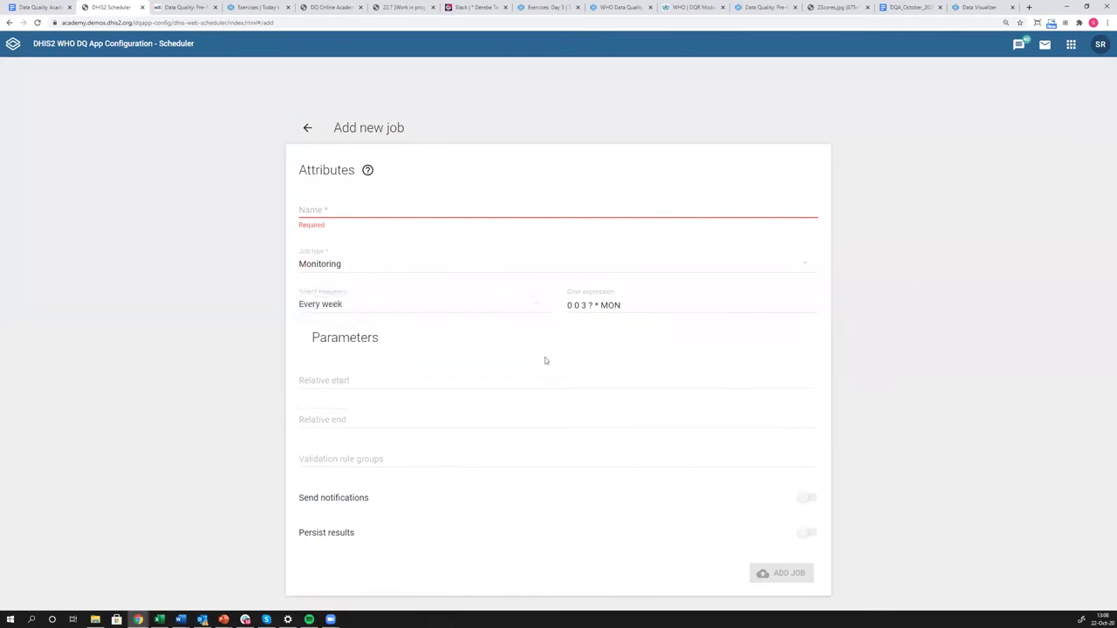
pyautogui.click(367, 219)
pyautogui.write('Test')
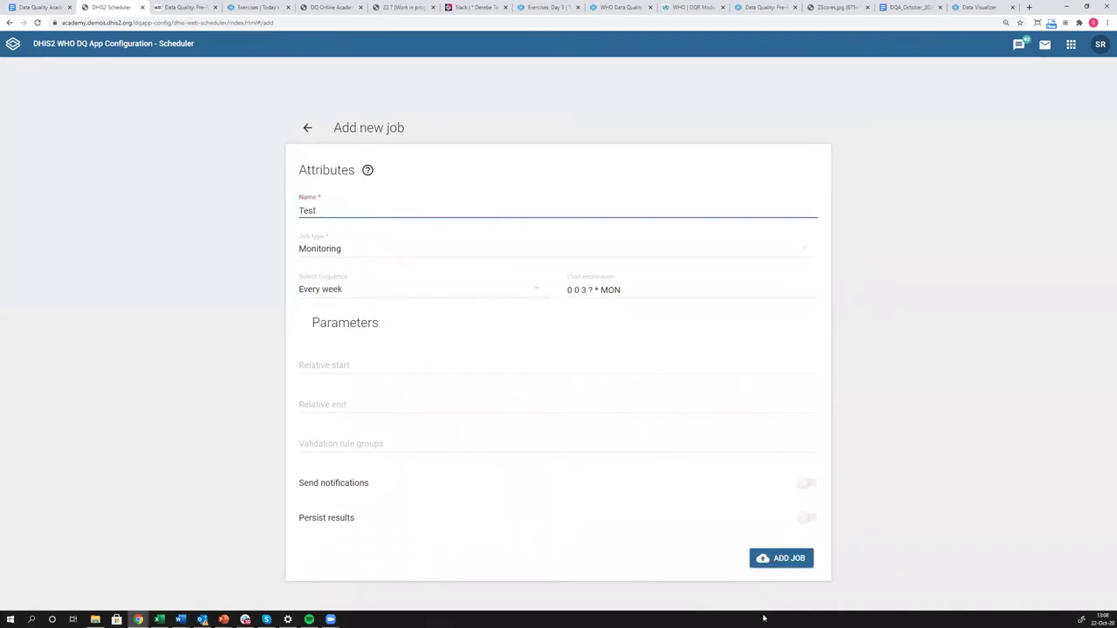
pyautogui.click(795, 566)
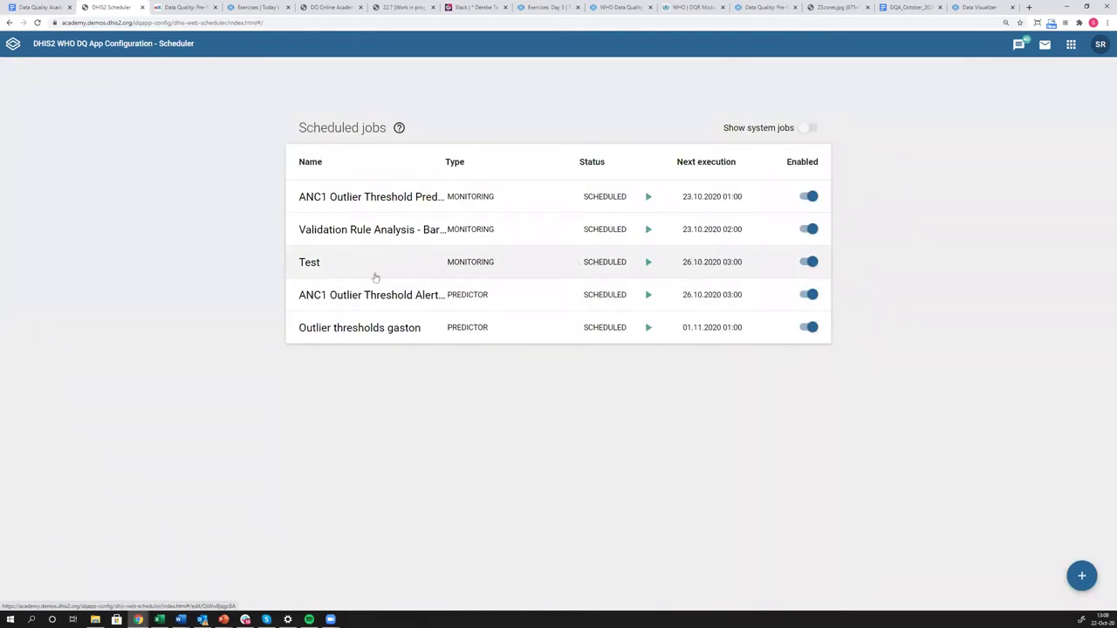
# Open the Test job and step through its cron expression 0 0 3 ? * MON field by field.
pyautogui.click(315, 271)
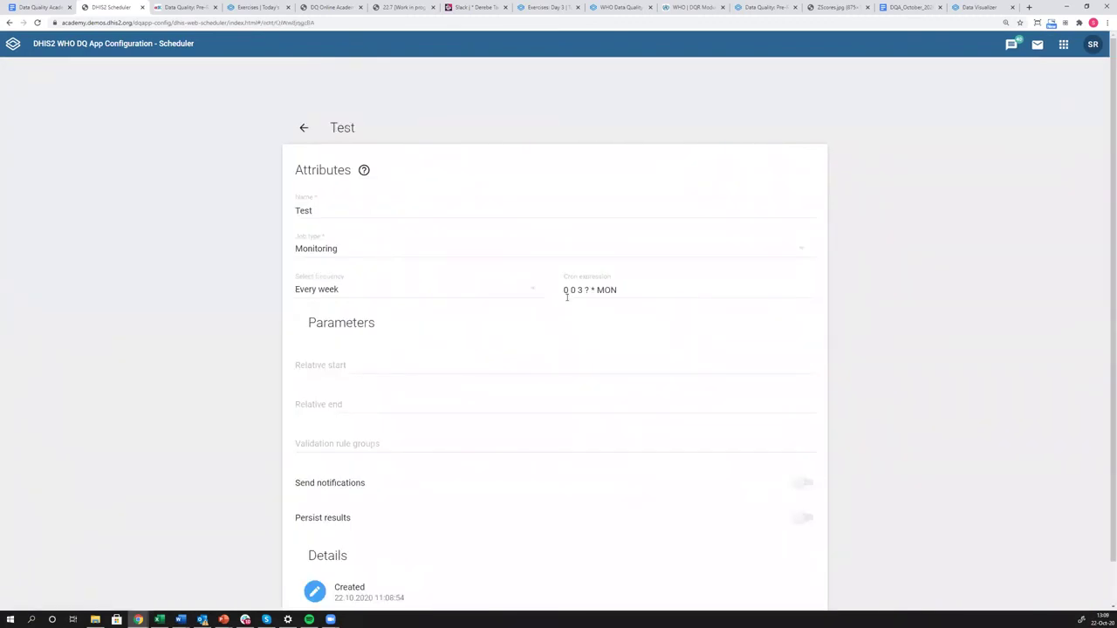
pyautogui.click(565, 291)
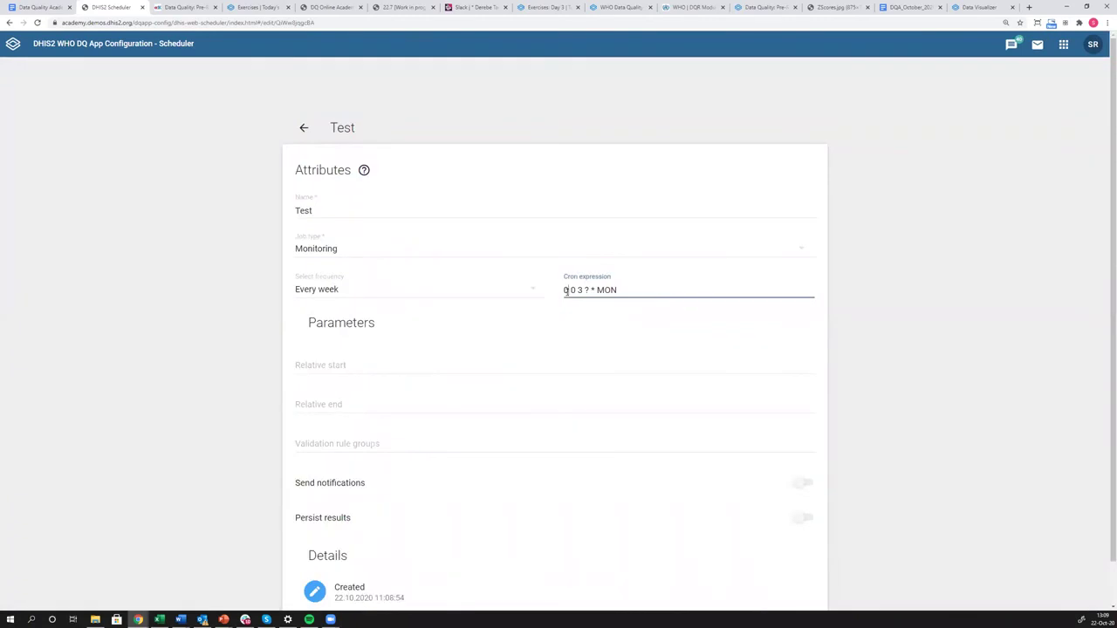
pyautogui.press('Right')
pyautogui.press('Right')
pyautogui.press('Right')
pyautogui.press('Right')
pyautogui.press('Right')
pyautogui.press('Right')
pyautogui.press('Left')
pyautogui.press('Left')
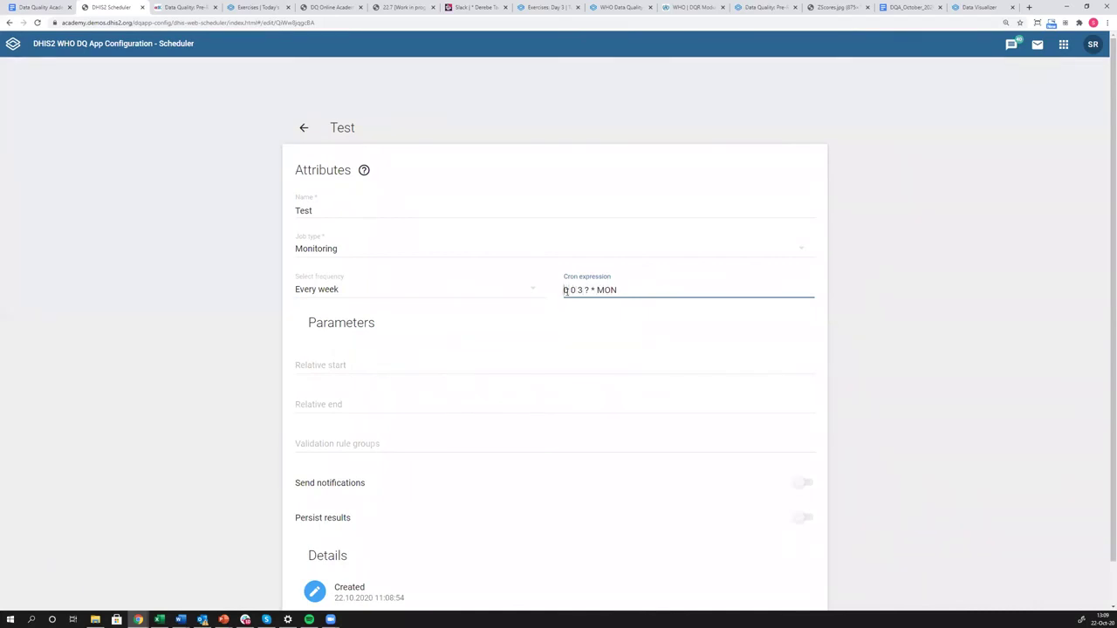
pyautogui.press('Right')
pyautogui.press('Right')
pyautogui.press('Right')
pyautogui.press('Right')
pyautogui.press('Right')
pyautogui.press('Right')
pyautogui.press('Right')
pyautogui.press('Left')
pyautogui.press('Right')
pyautogui.press('Right')
pyautogui.press('Left')
pyautogui.press('Left')
pyautogui.press('Left')
# Search Google for cron expressions and open FreeFormatter's Free Online Cron Expression Generator.
pyautogui.click(248, 12)
pyautogui.click(289, 22)
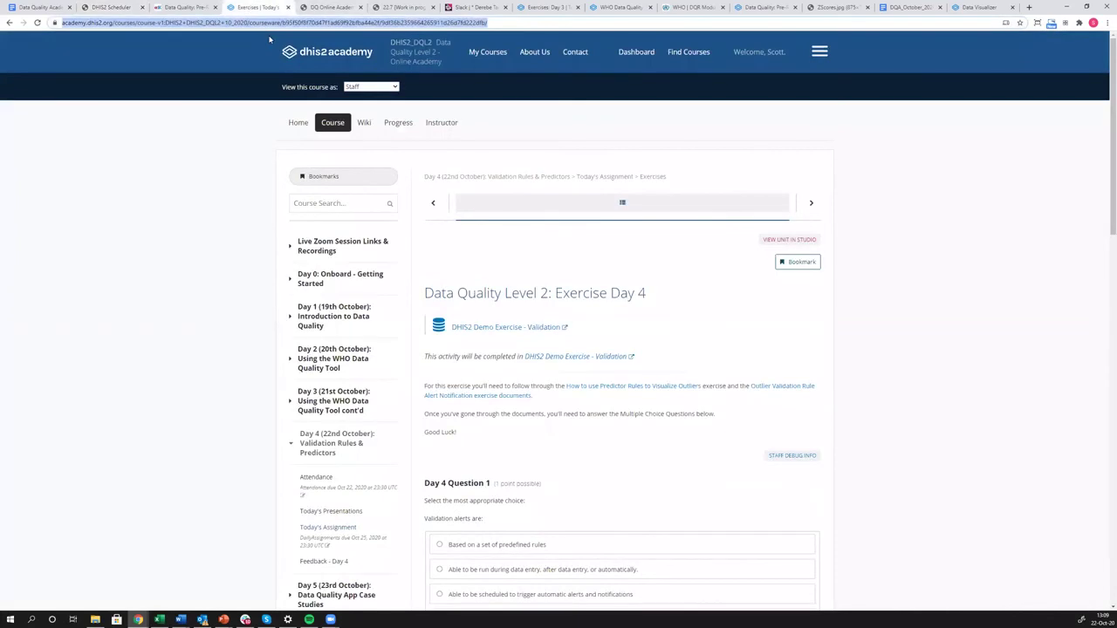
pyautogui.write('cro')
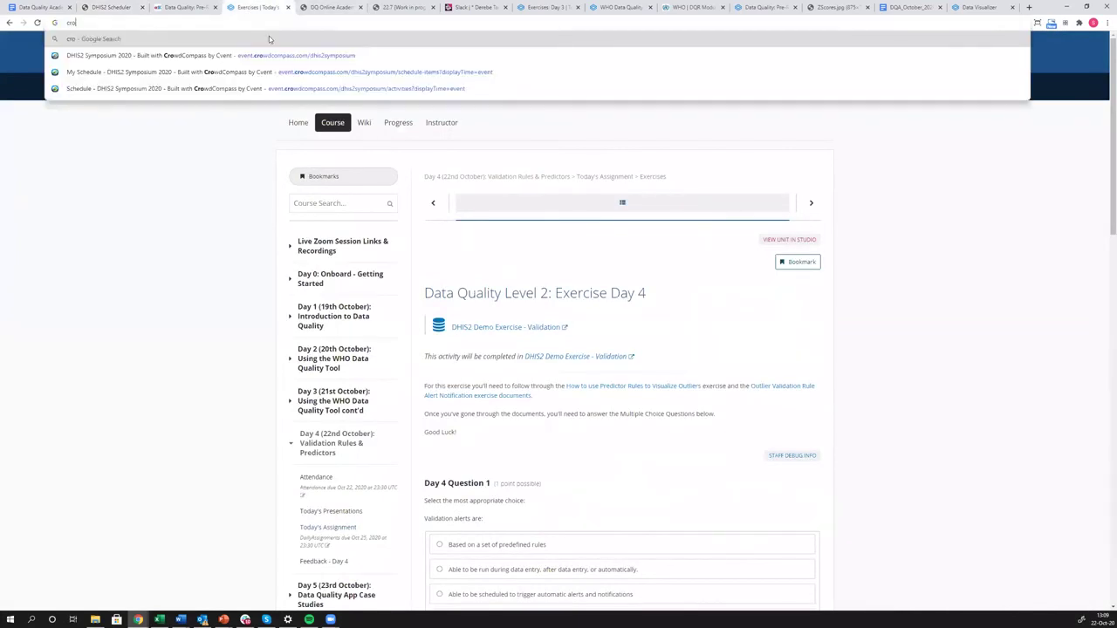
pyautogui.write('n eq')
pyautogui.write('pressions')
pyautogui.press('Return')
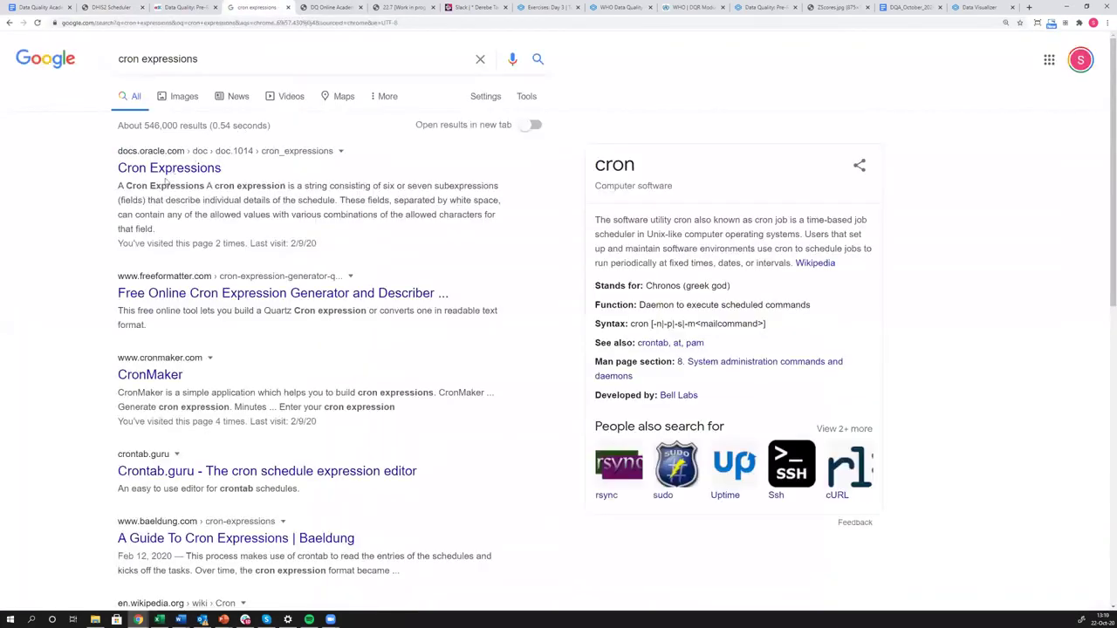
pyautogui.click(170, 298)
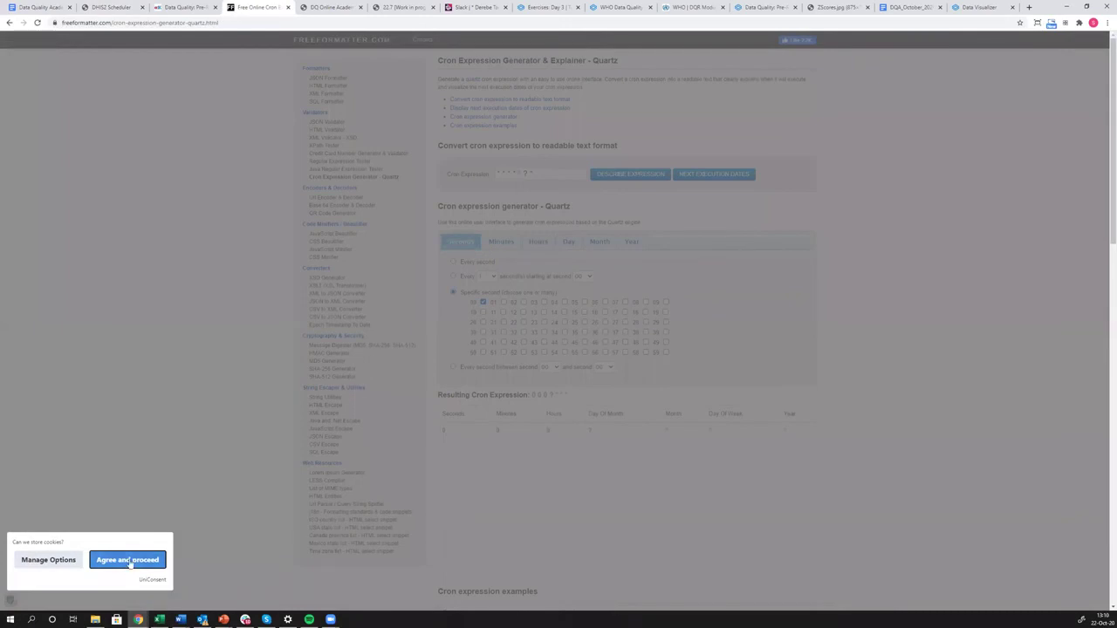
# Generate an expression for specific day of month 01 and select it for copying.
pyautogui.click(129, 560)
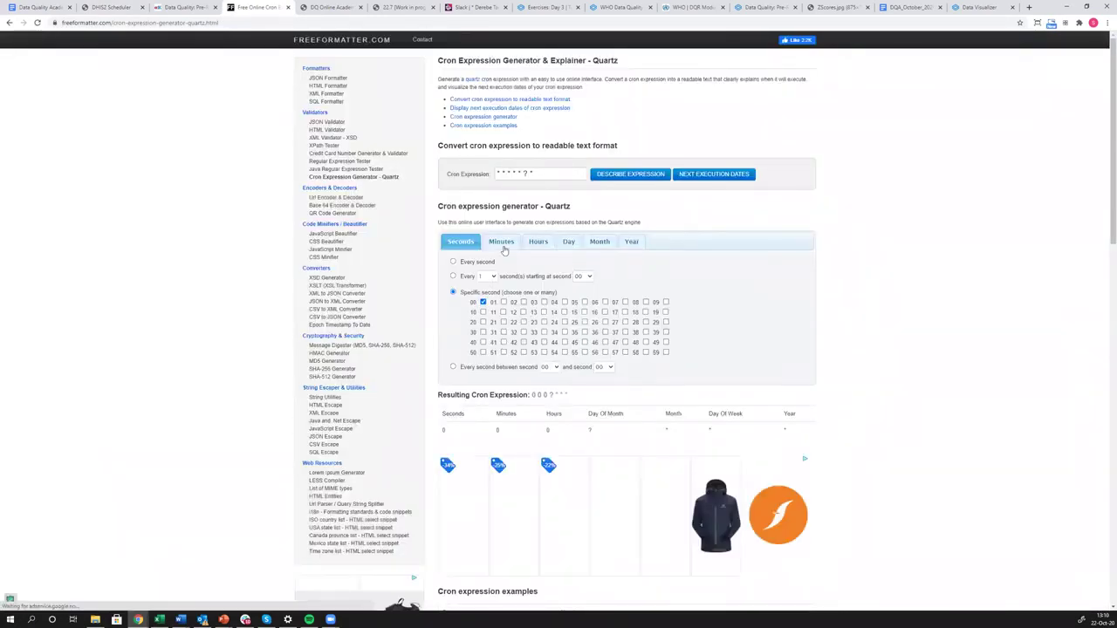
pyautogui.click(599, 242)
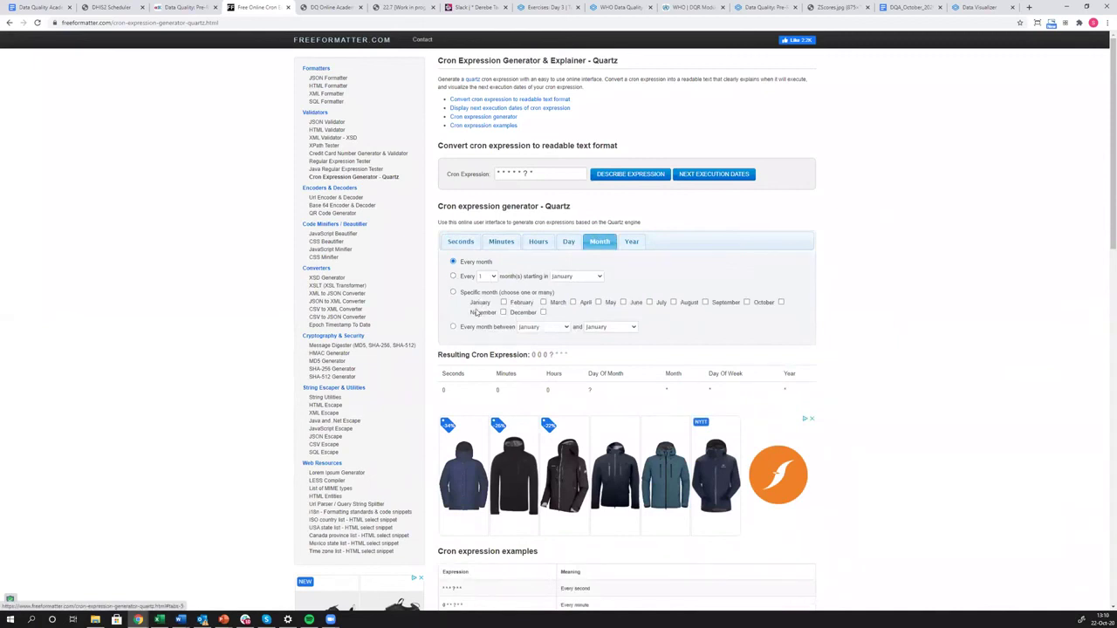
pyautogui.click(568, 245)
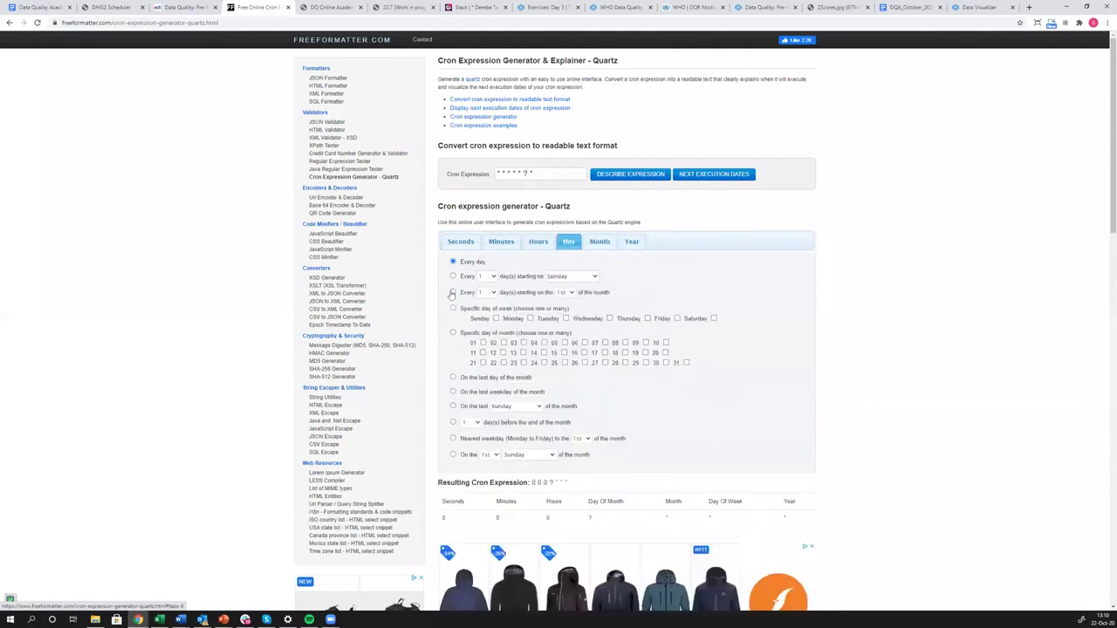
pyautogui.click(453, 276)
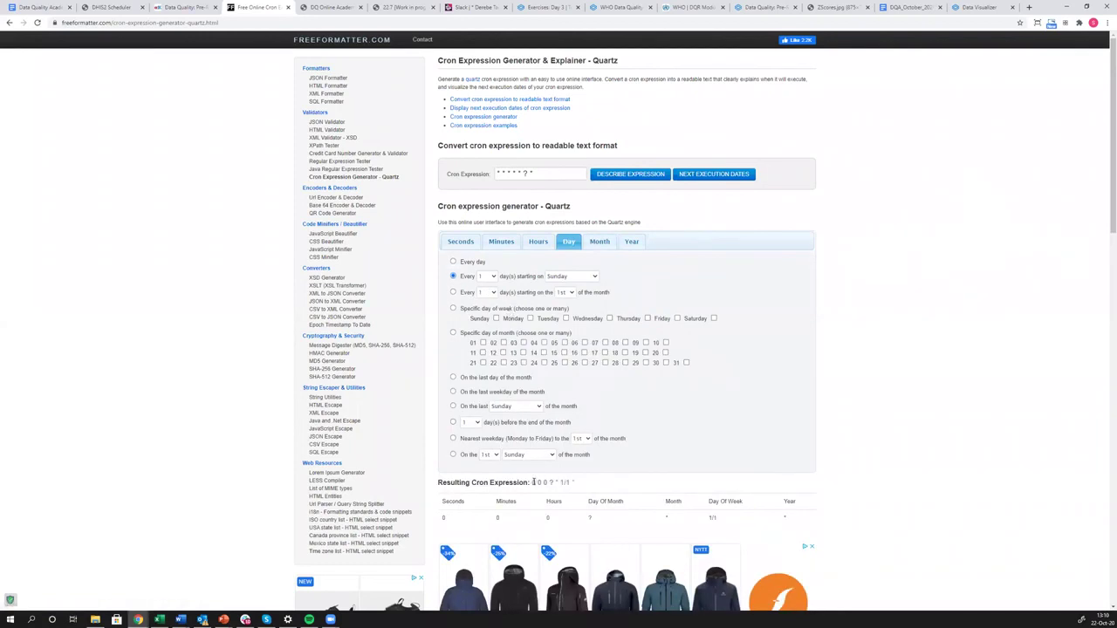
pyautogui.moveTo(532, 482); pyautogui.dragTo(574, 483)
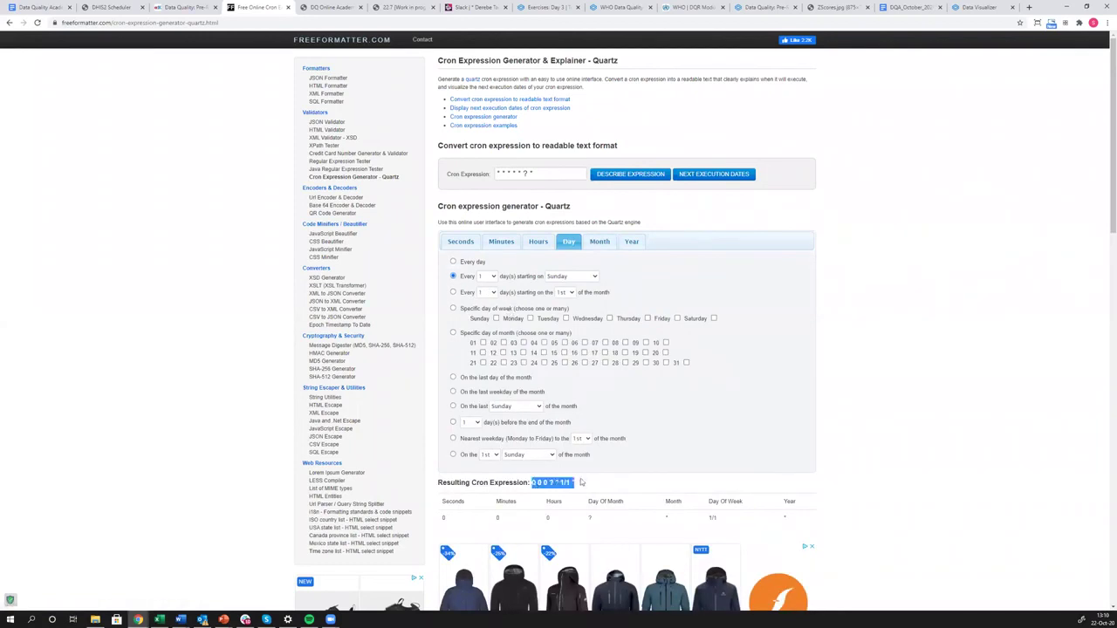
pyautogui.click(453, 335)
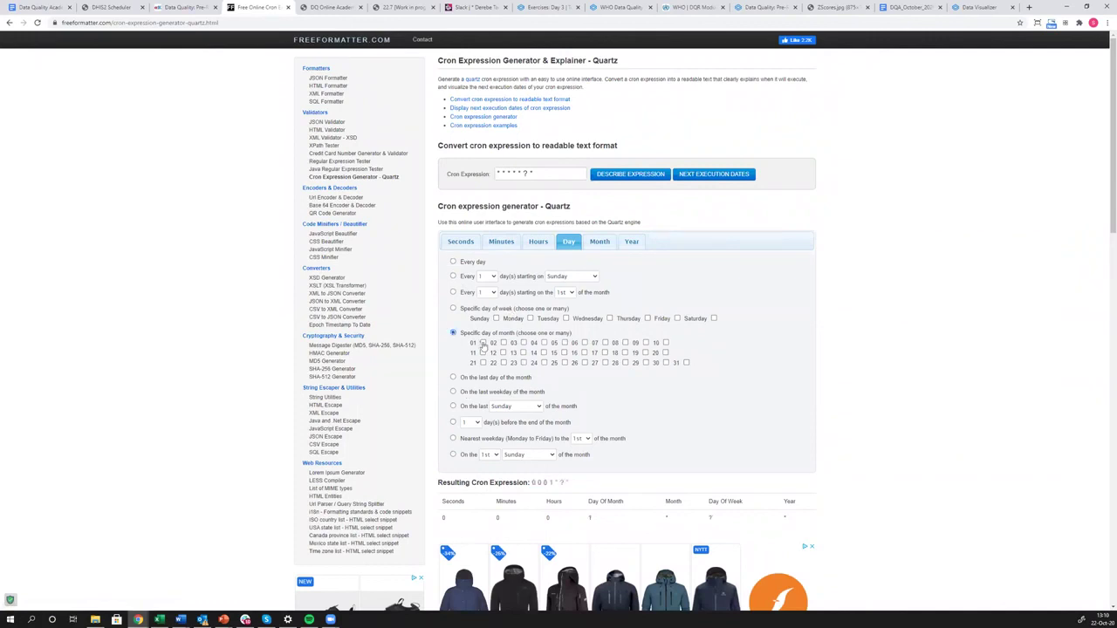
pyautogui.click(483, 343)
pyautogui.moveTo(539, 481); pyautogui.dragTo(575, 485)
pyautogui.hotkey('ctrl', 'c')
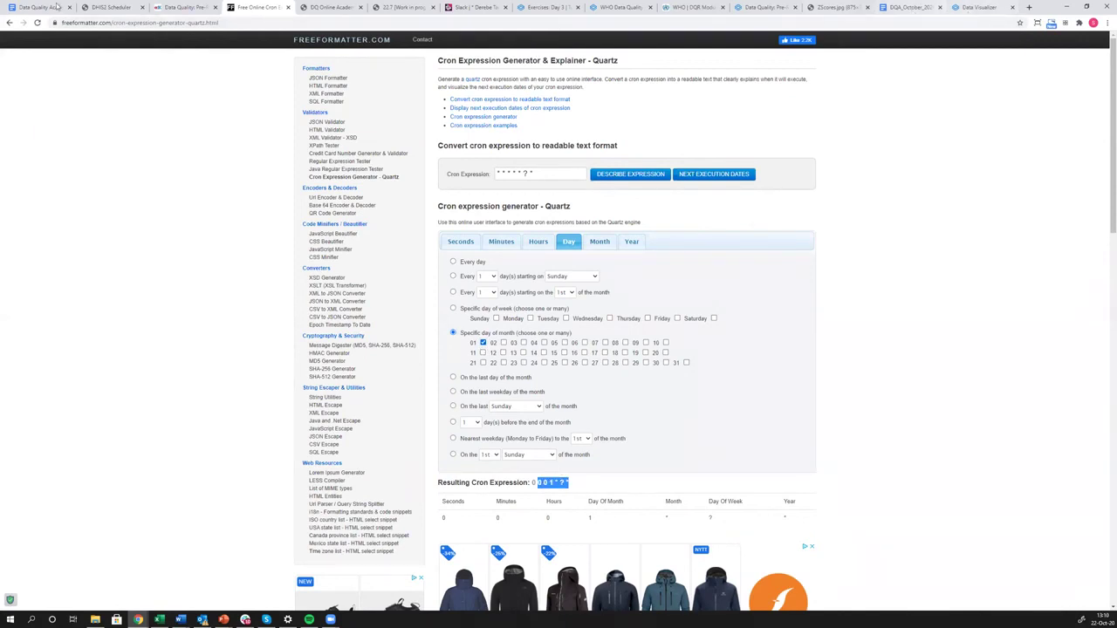
# Replace the Test job's cron expression with the generated 0 0 1 * ? * expression.
pyautogui.click(110, 8)
pyautogui.hotkey('ctrl', 'a')
pyautogui.press('BackSpace')
pyautogui.hotkey('ctrl', 'v')
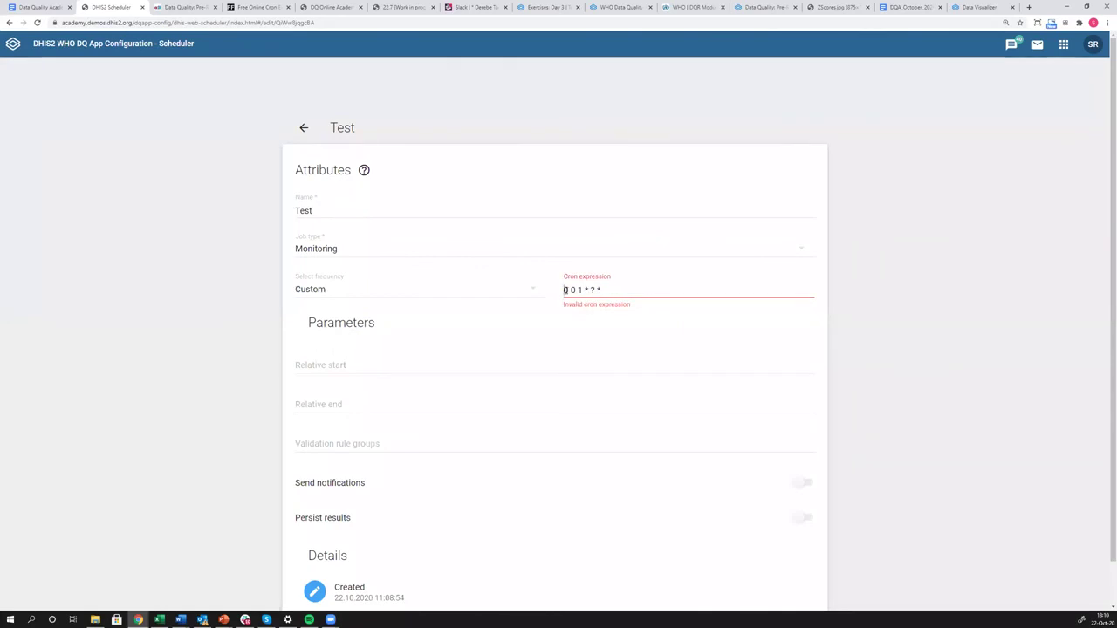
# Change the Test job's cron expression to 0 0 0 1 * ? and save the job.
pyautogui.click(564, 290)
pyautogui.write('0')
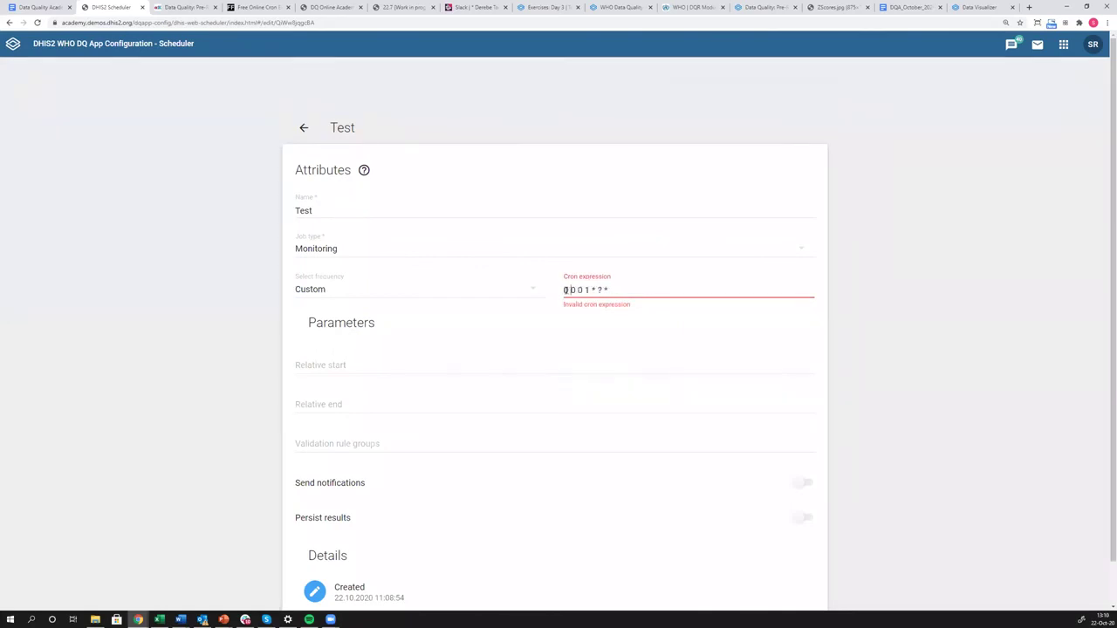
pyautogui.click(608, 289)
pyautogui.press('BackSpace')
pyautogui.press('BackSpace')
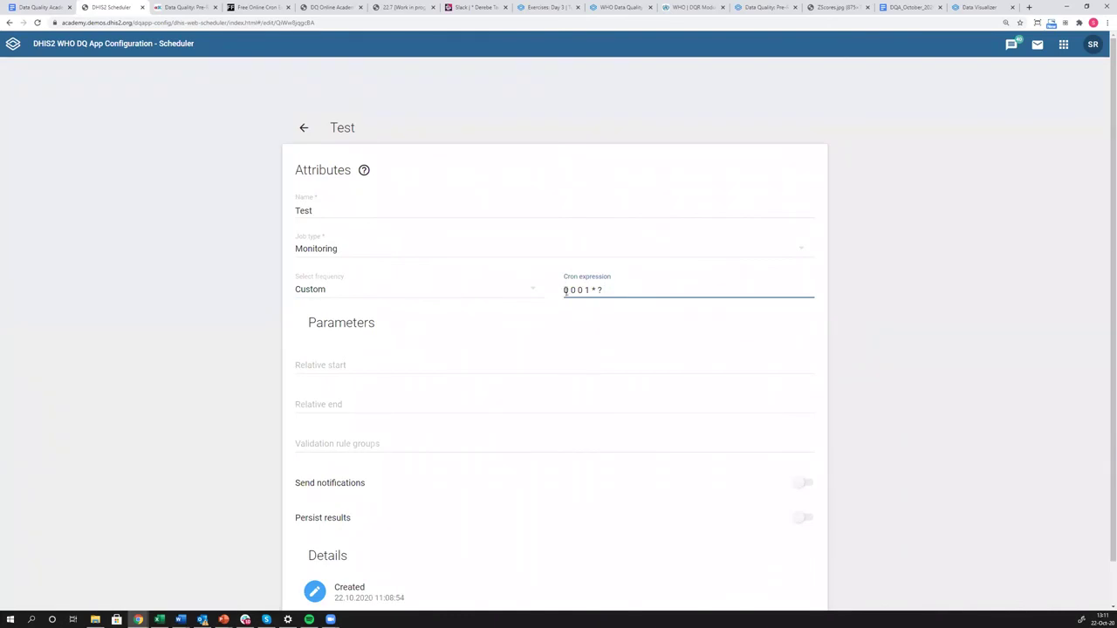
pyautogui.moveTo(565, 290); pyautogui.dragTo(608, 292)
pyautogui.scroll(-1, 567, 411)
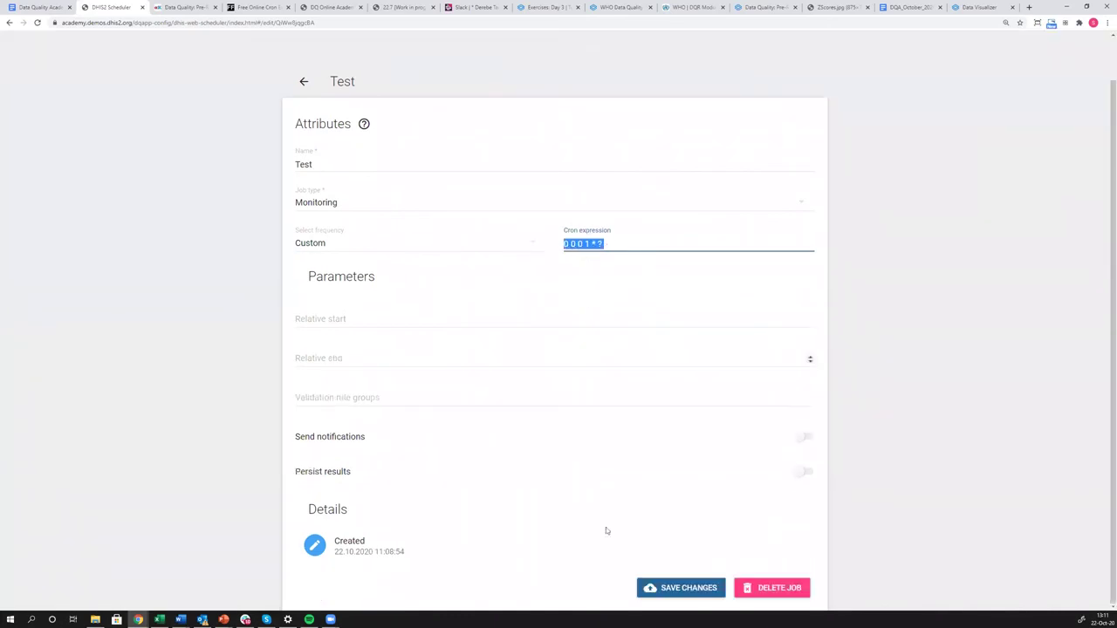
pyautogui.click(694, 594)
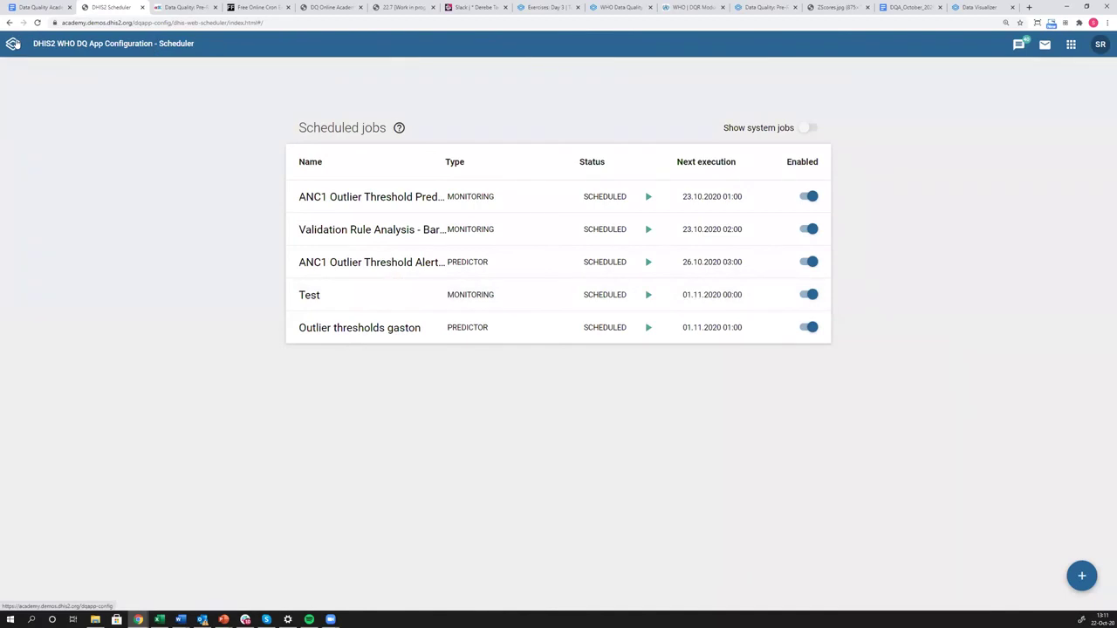
pyautogui.click(1071, 46)
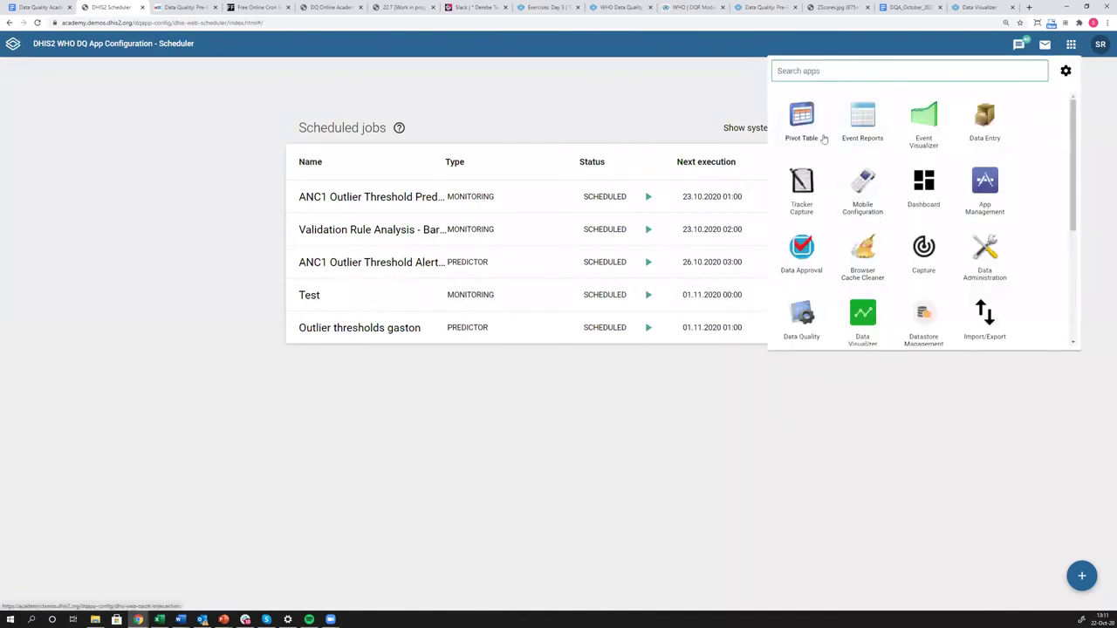
# Launch the Maintenance app and open a blank form for a new predictor.
pyautogui.scroll(-3, 846, 196)
pyautogui.click(868, 206)
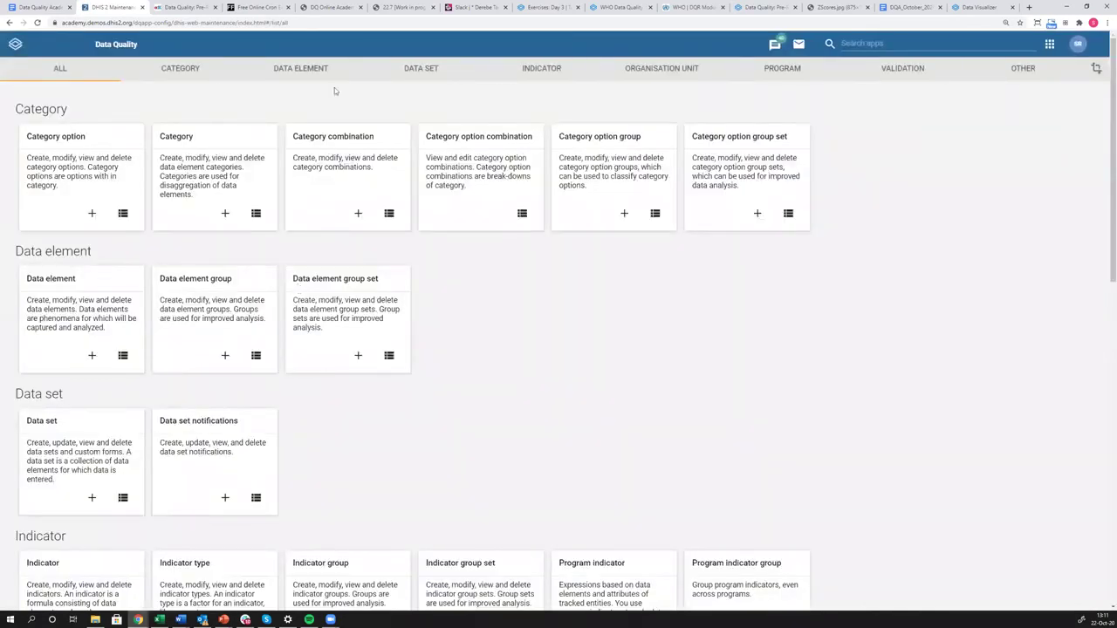
pyautogui.scroll(-10, 555, 335)
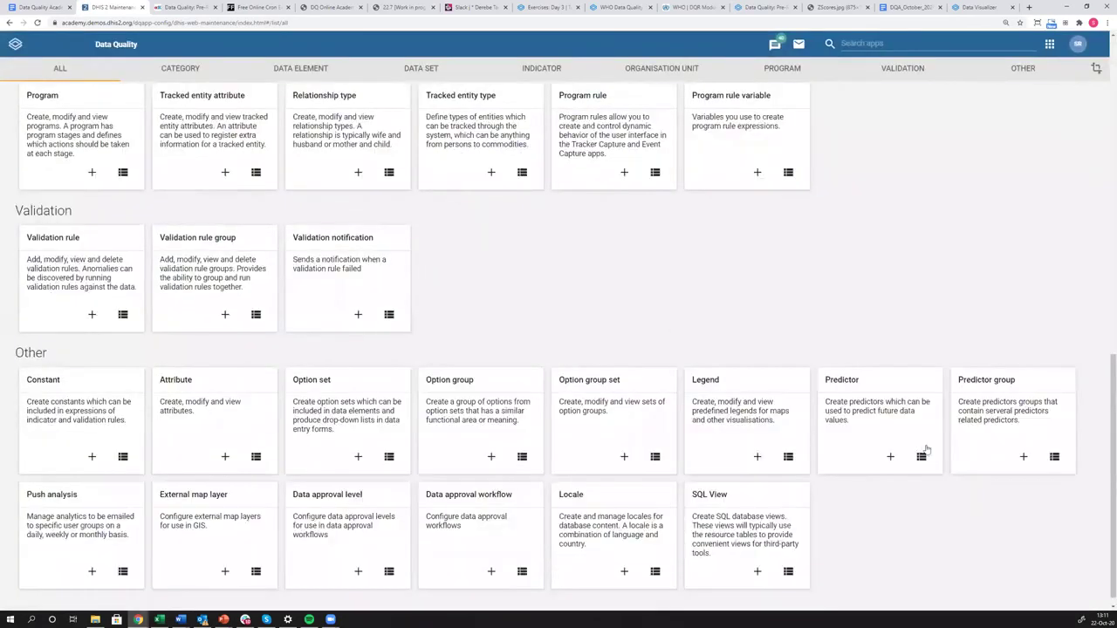
pyautogui.click(921, 445)
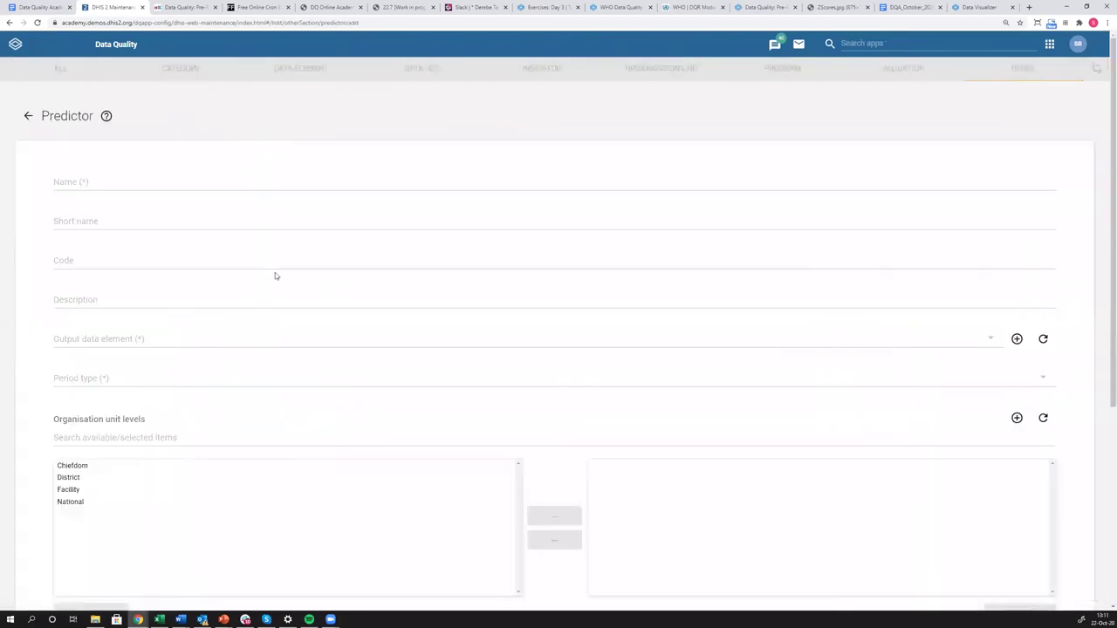
pyautogui.scroll(-4, 174, 391)
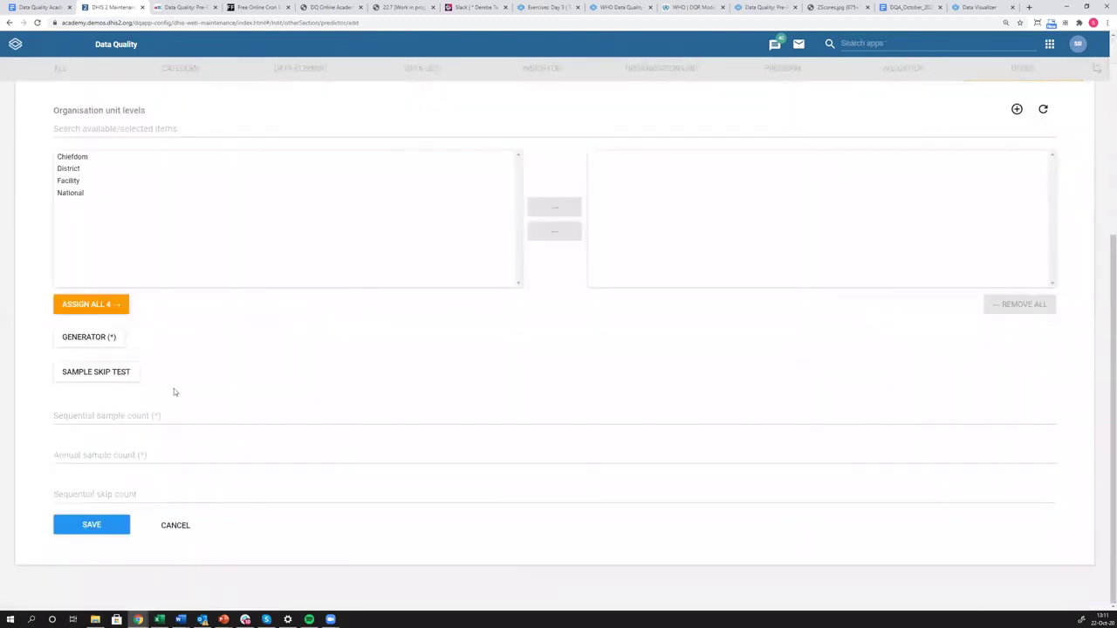
# Enter the generator if(#{FTRrcoaog83}>5,1,0) using AFP (Deaths < 5 yrs), confirming it reads Valid.
pyautogui.click(88, 345)
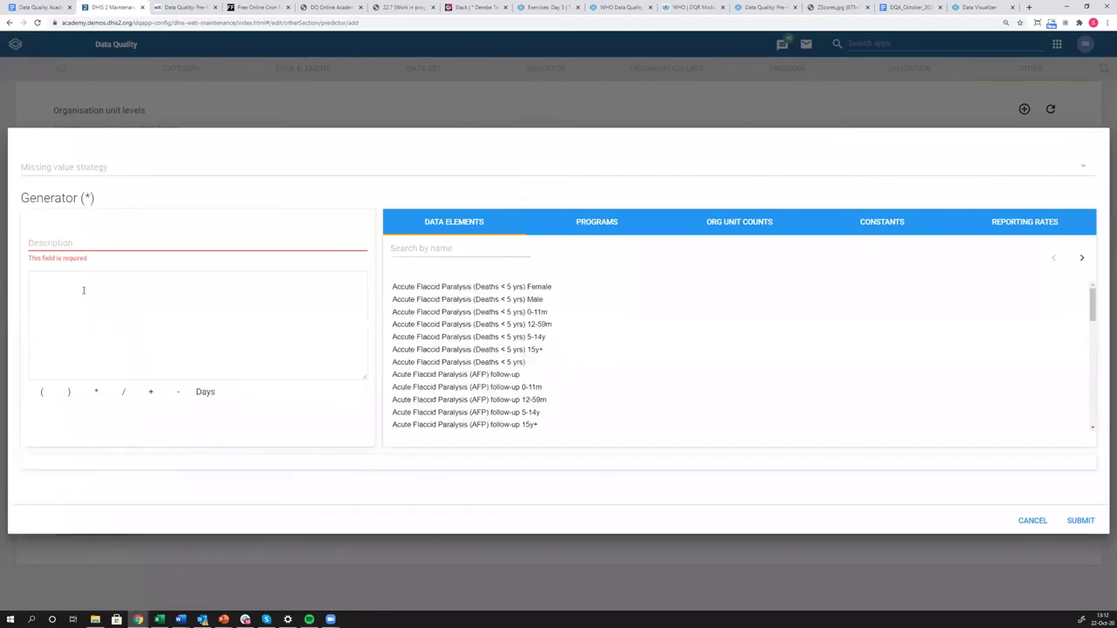
pyautogui.write('if(')
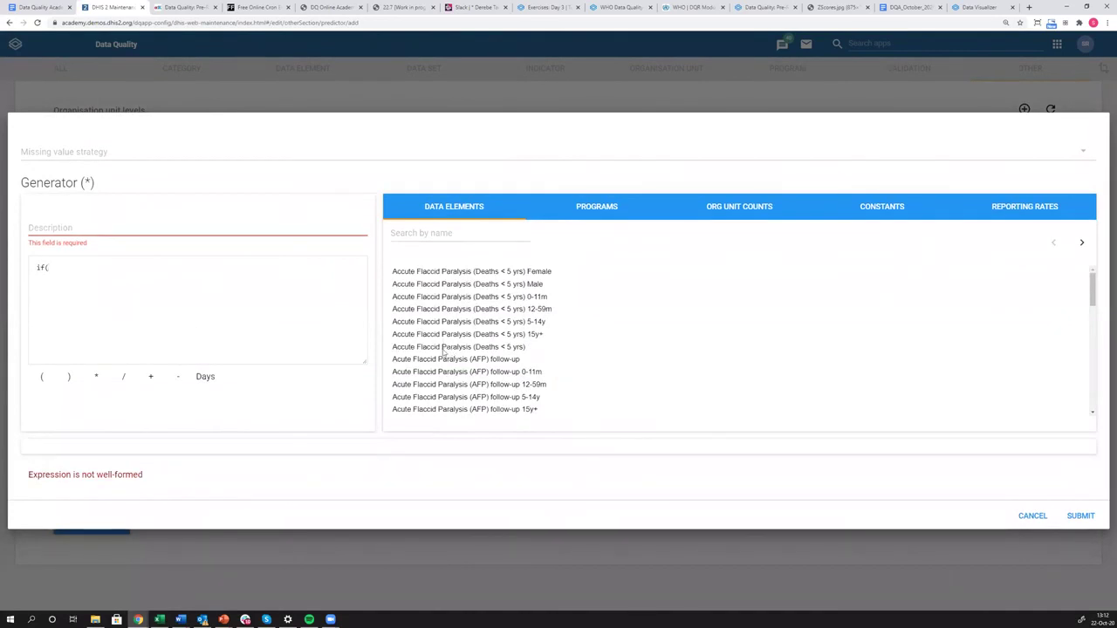
pyautogui.click(445, 347)
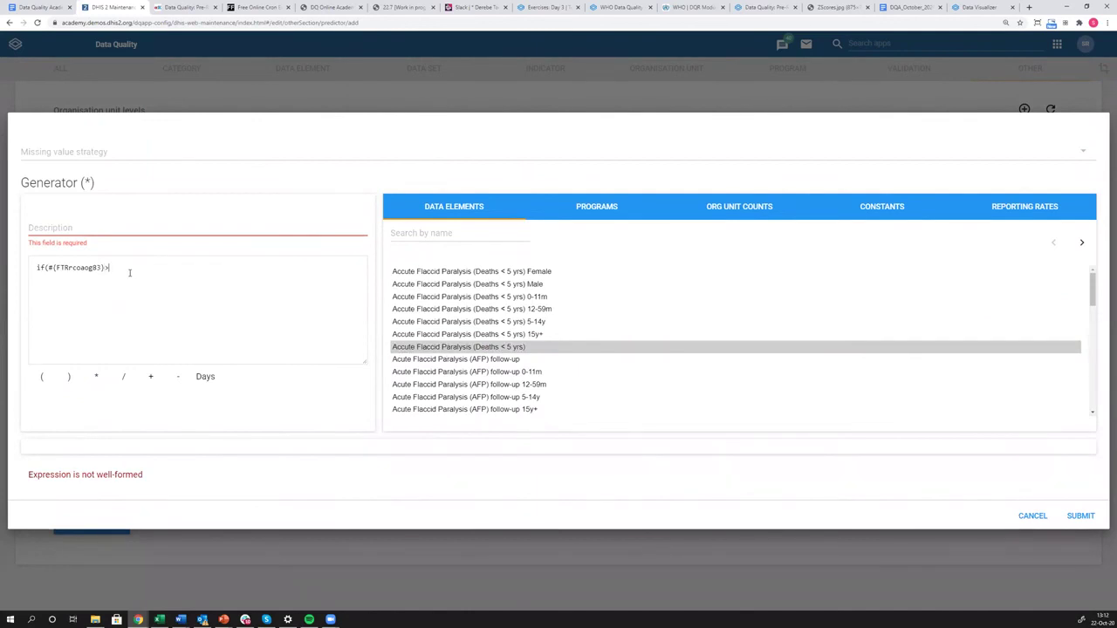
pyautogui.write('1,0)')
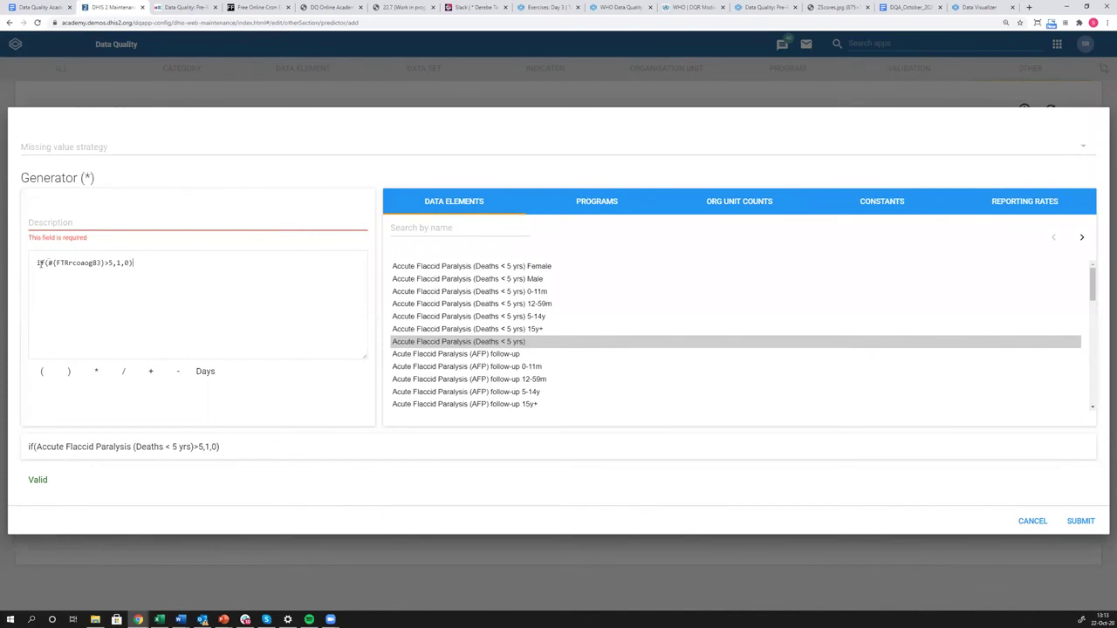
pyautogui.moveTo(47, 262); pyautogui.dragTo(113, 264)
pyautogui.click(119, 263)
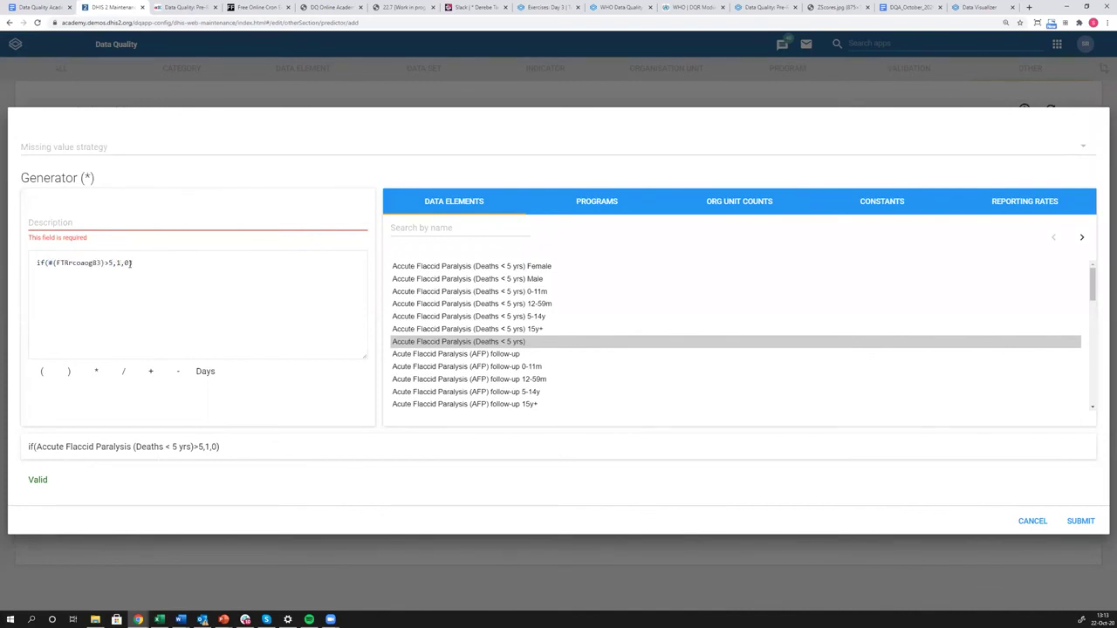